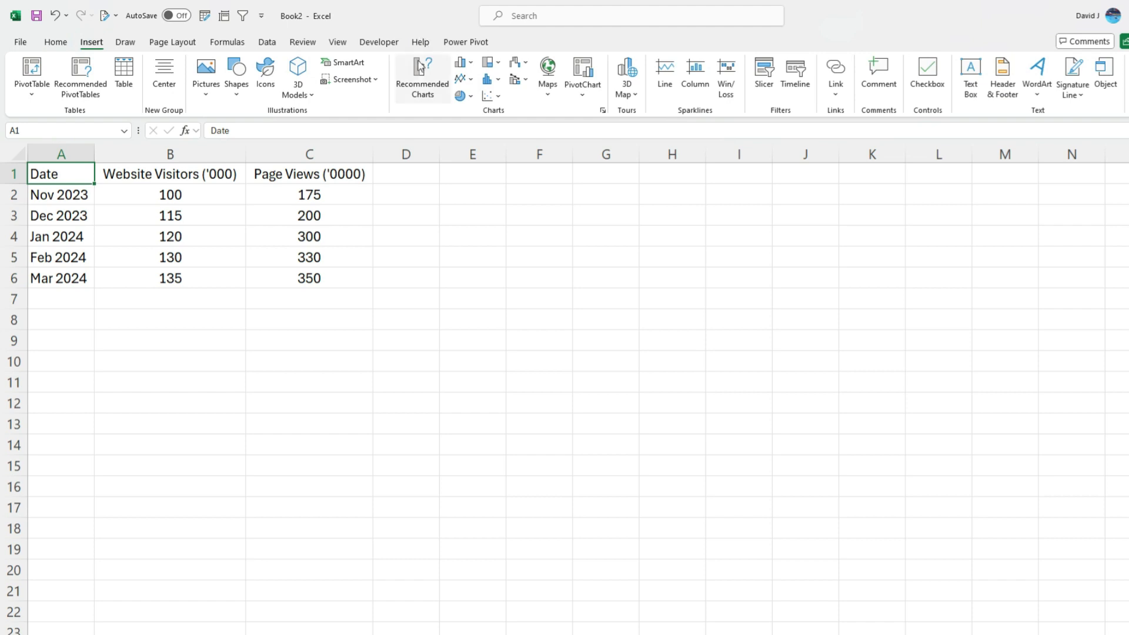
Set up a combo chart of the website data with Website Visitors as a Line and Page Views as a Clustered Column.
{"action": "left_click", "coordinate": [603, 111]}
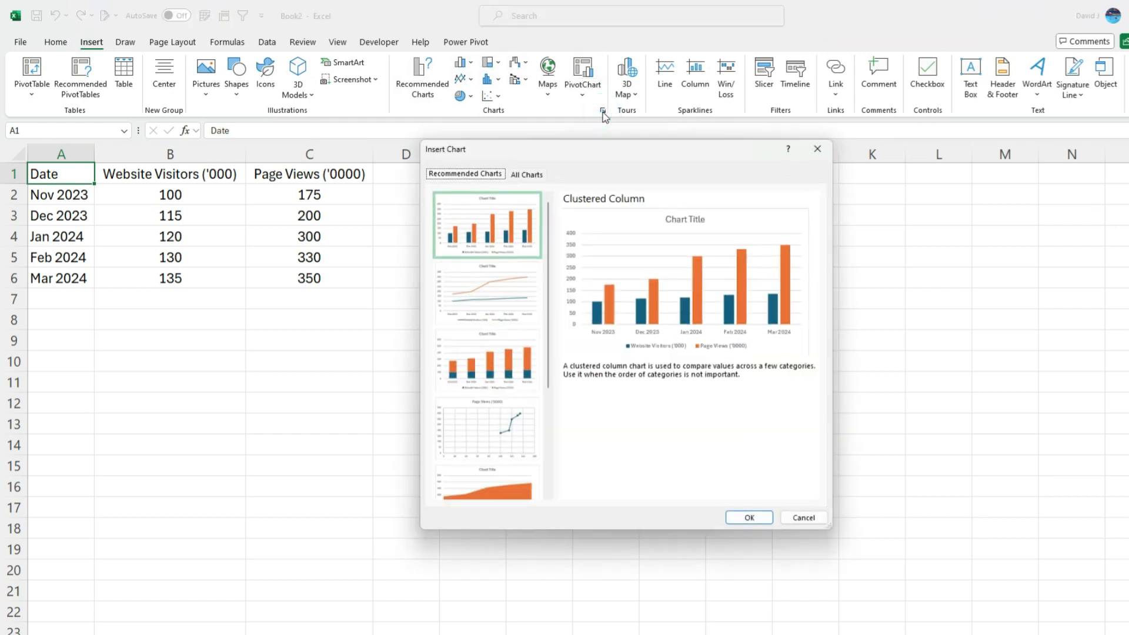
{"action": "left_click", "coordinate": [530, 175]}
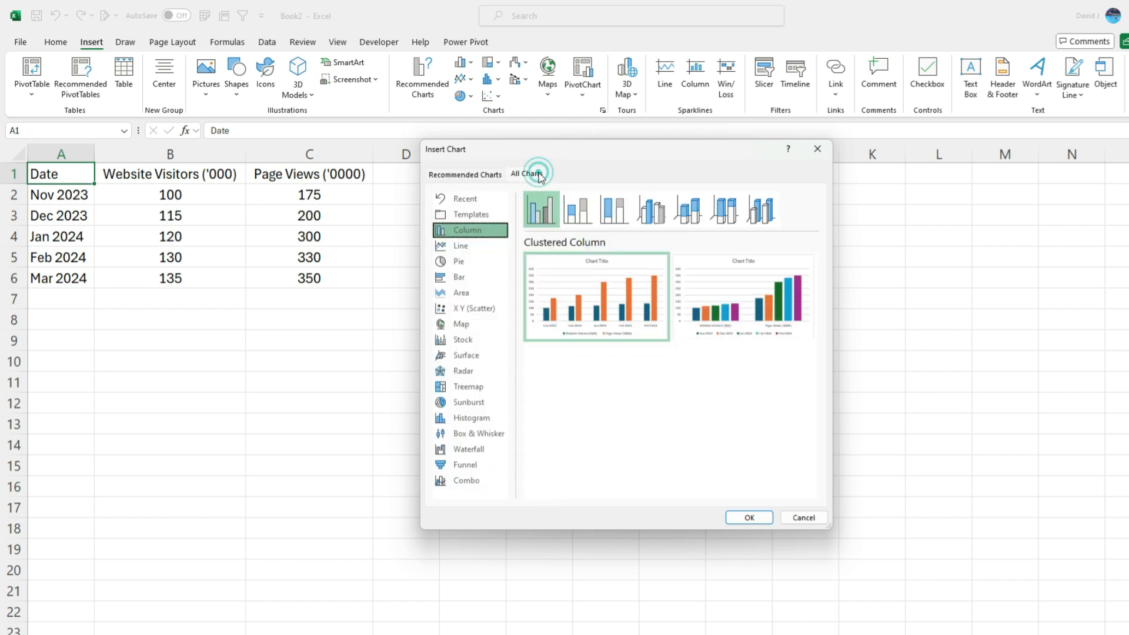
{"action": "left_click", "coordinate": [474, 481]}
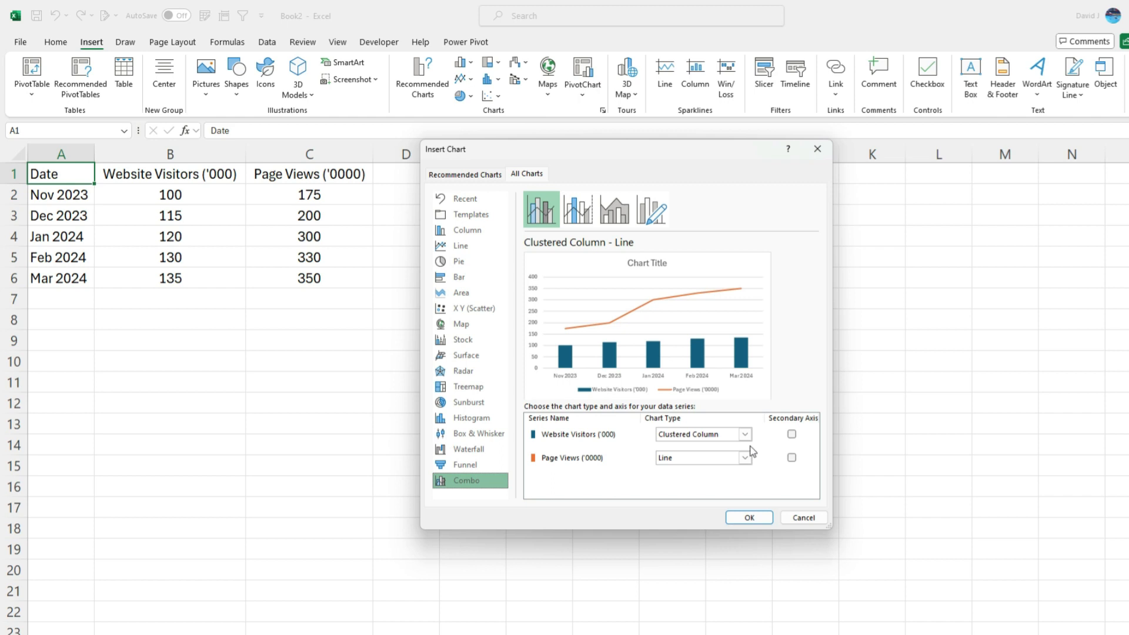
{"action": "left_click", "coordinate": [719, 435]}
{"action": "left_click", "coordinate": [690, 310]}
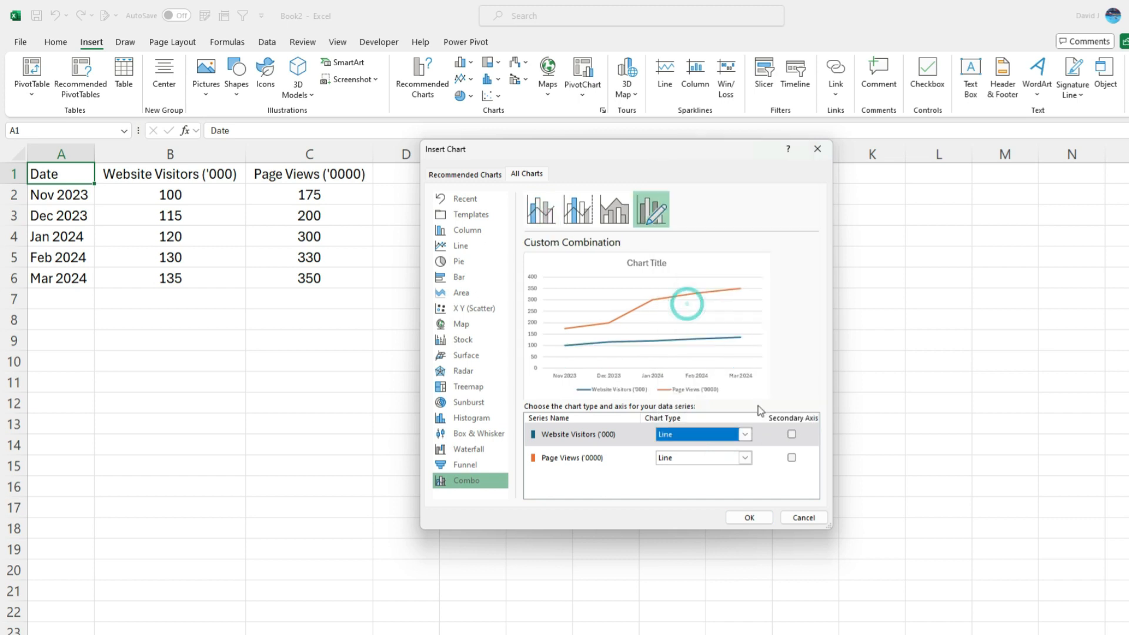
{"action": "left_click", "coordinate": [745, 462]}
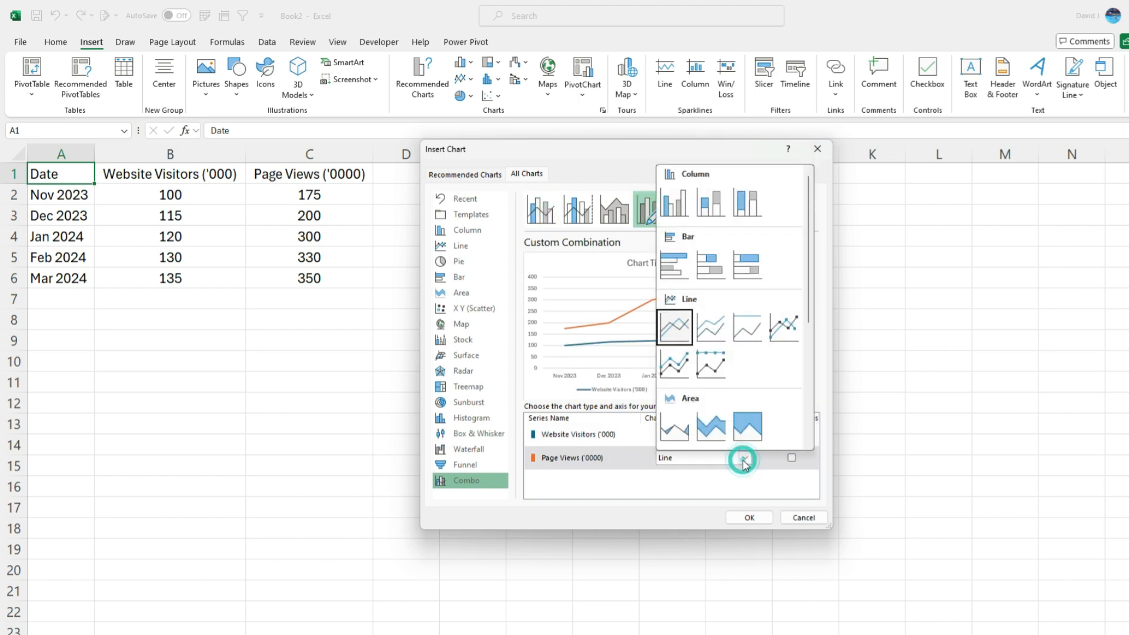
{"action": "left_click", "coordinate": [678, 212]}
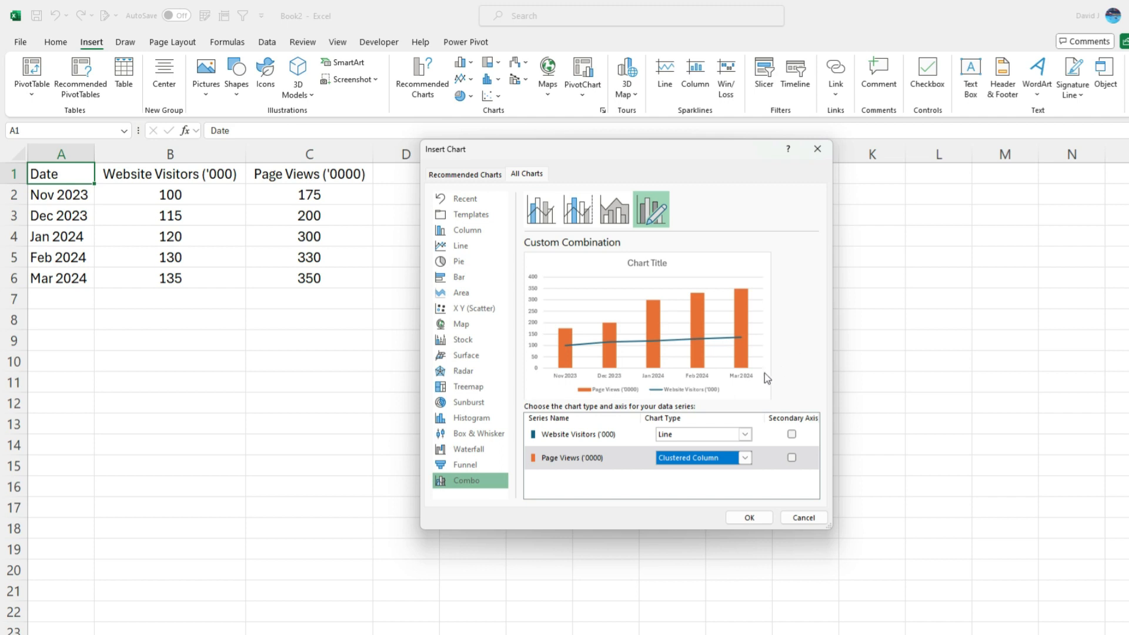
Assign Page Views to the secondary axis, insert the combo chart and place it beside the data table.
{"action": "left_click", "coordinate": [792, 436]}
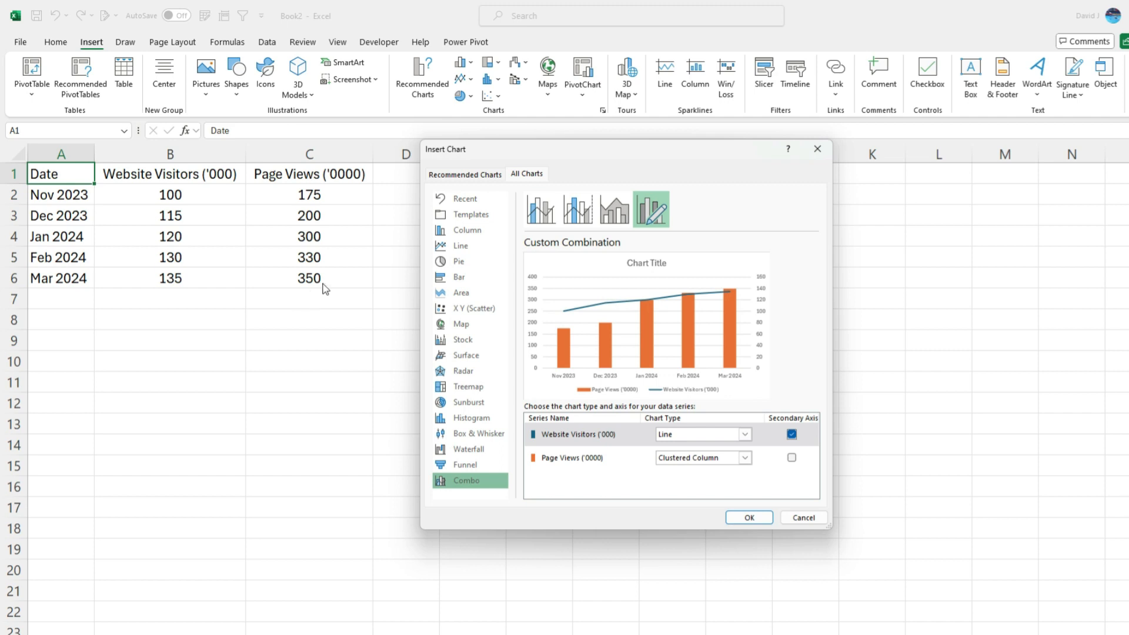
{"action": "left_click", "coordinate": [792, 435]}
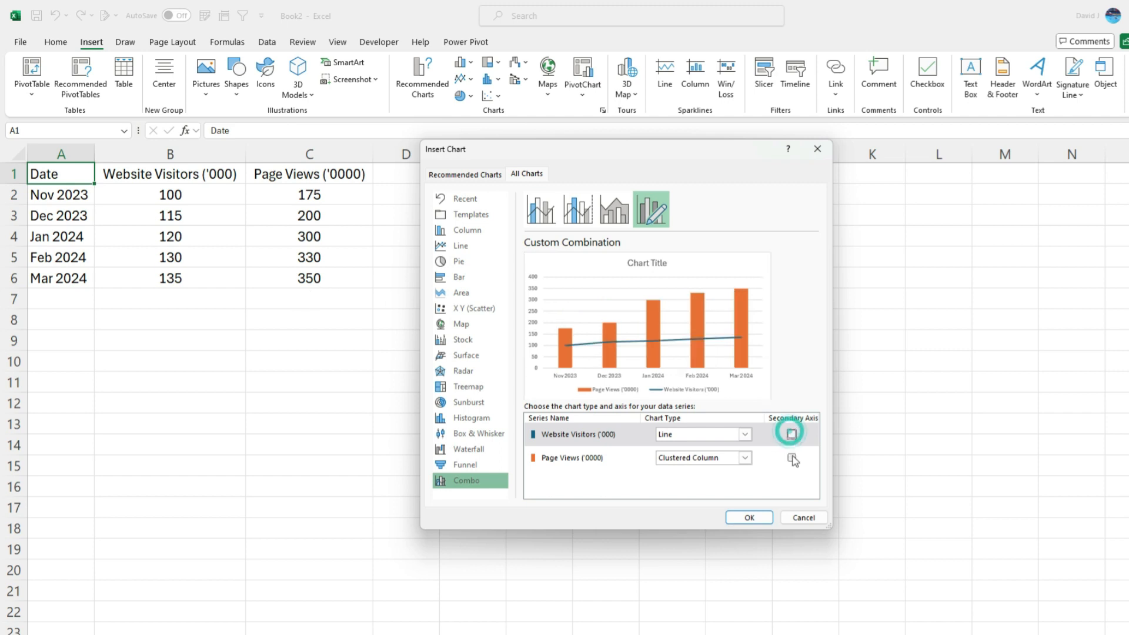
{"action": "left_click", "coordinate": [792, 458]}
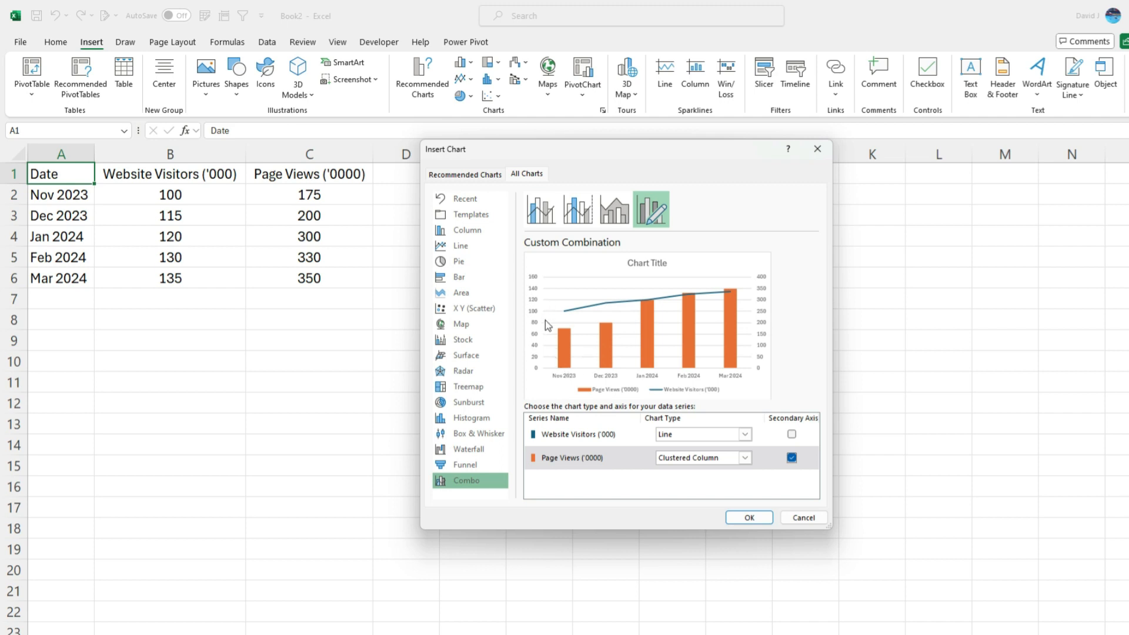
{"action": "left_click", "coordinate": [757, 527]}
{"action": "left_click_drag", "start_coordinate": [756, 281], "coordinate": [788, 257]}
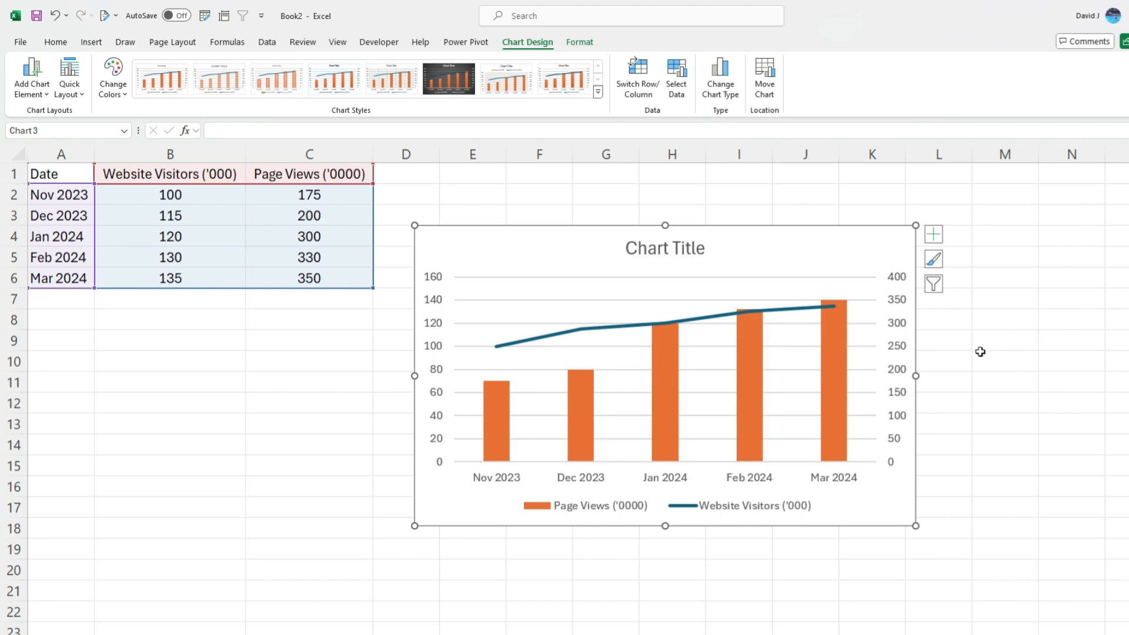
Review the chart type and secondary axis settings of the Page Views series.
{"action": "right_click", "coordinate": [839, 348]}
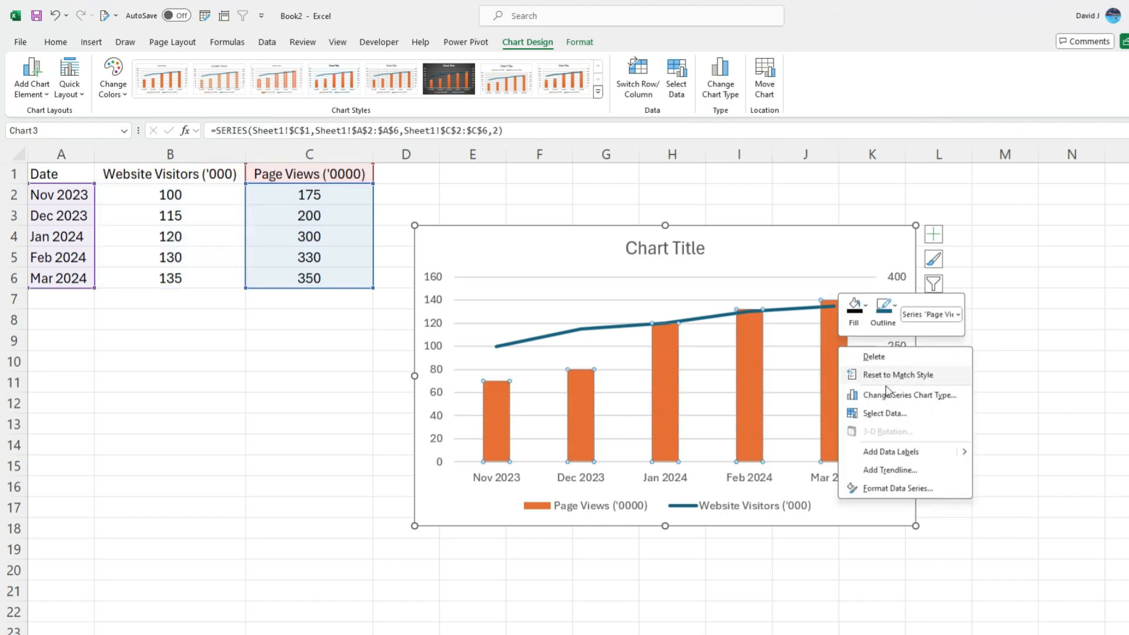
{"action": "left_click", "coordinate": [910, 396]}
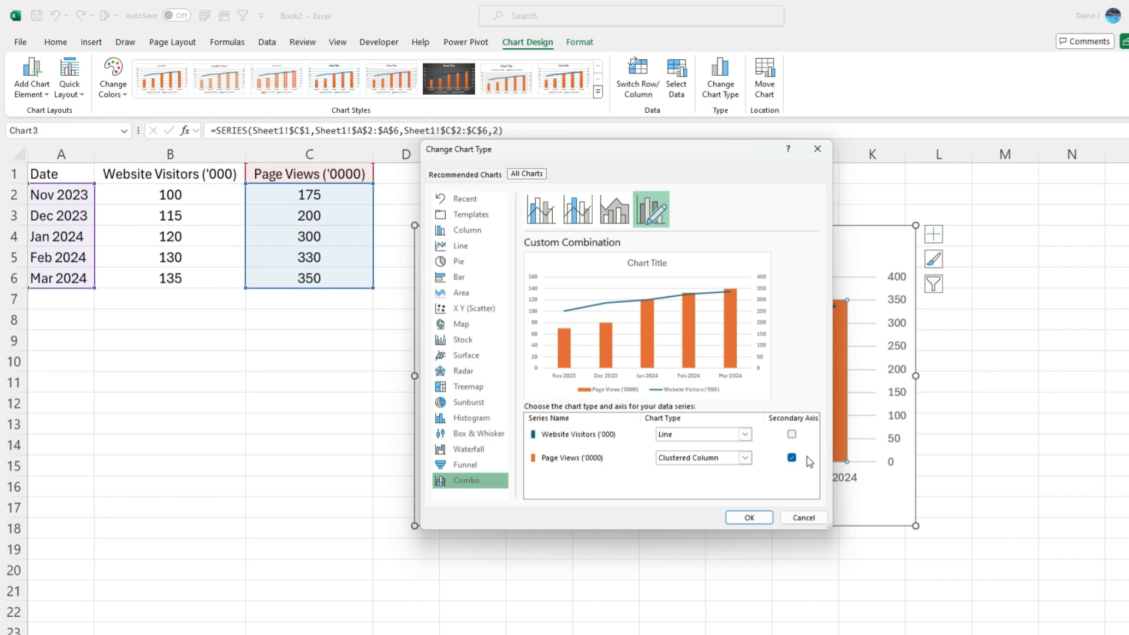
{"action": "left_click", "coordinate": [750, 517]}
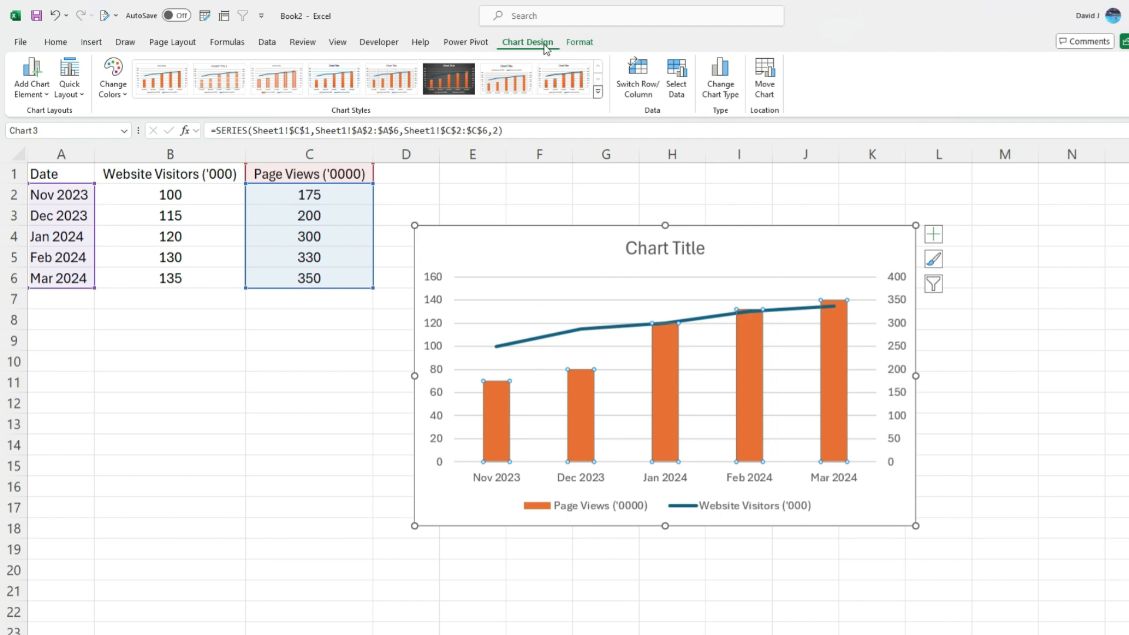
Add a primary vertical axis title to the chart reading "Website Visitors".
{"action": "left_click", "coordinate": [26, 96]}
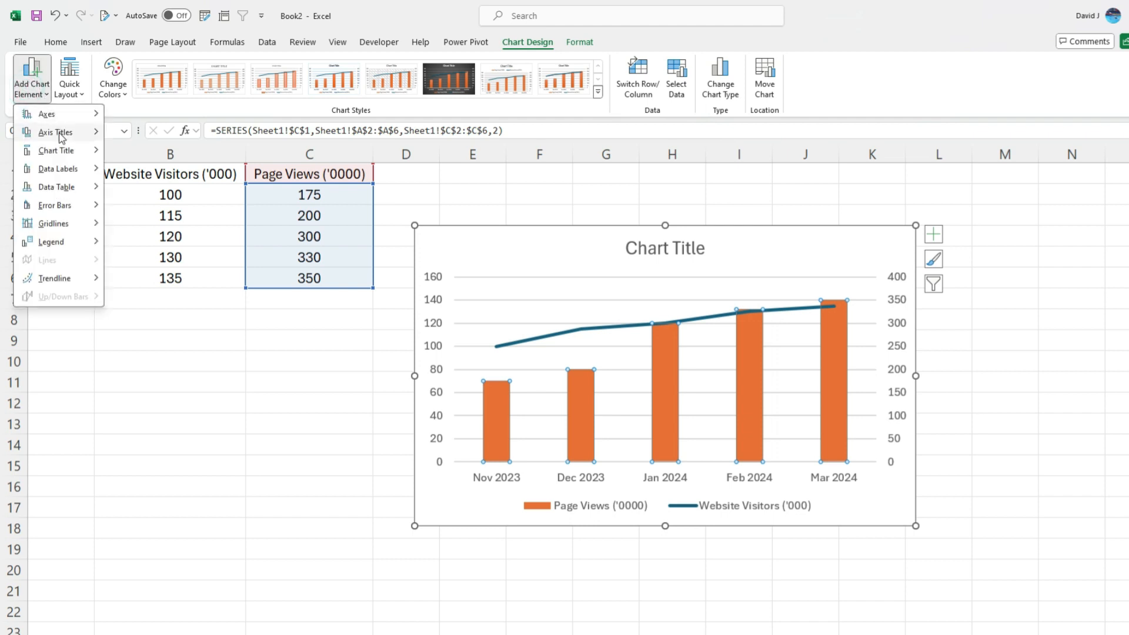
{"action": "mouse_move", "coordinate": [61, 138]}
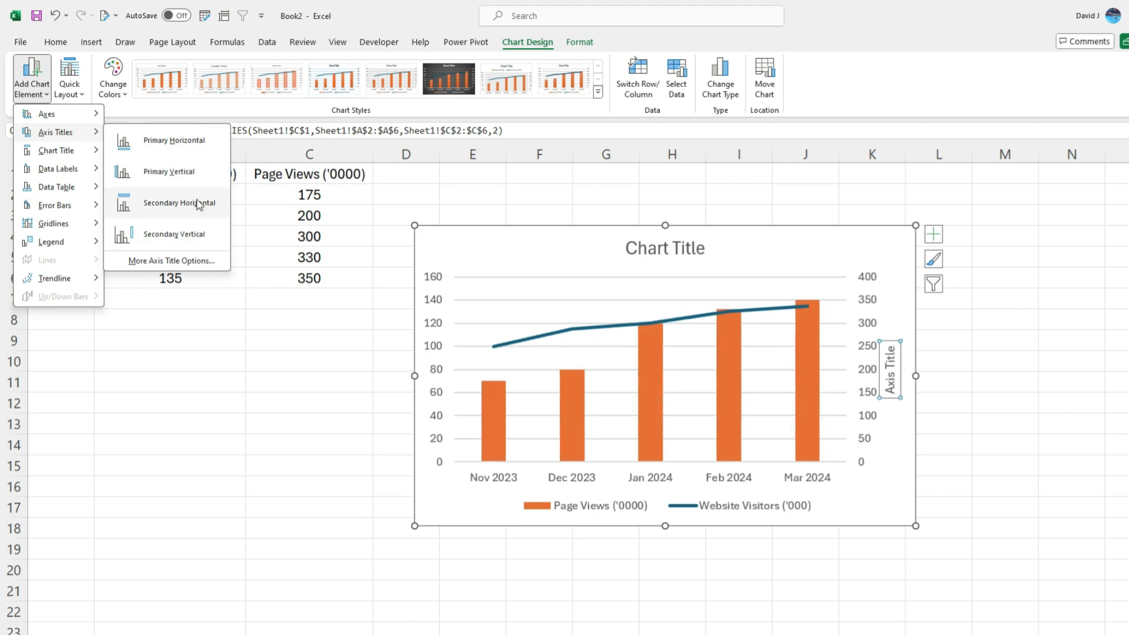
{"action": "left_click", "coordinate": [188, 173]}
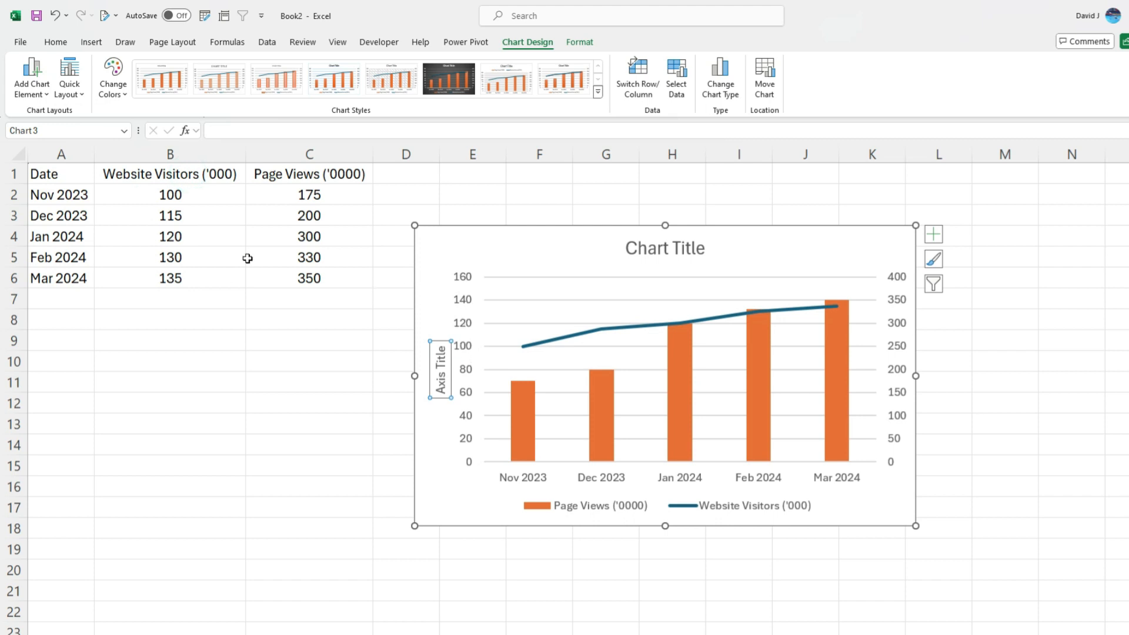
{"action": "triple_click", "coordinate": [446, 386]}
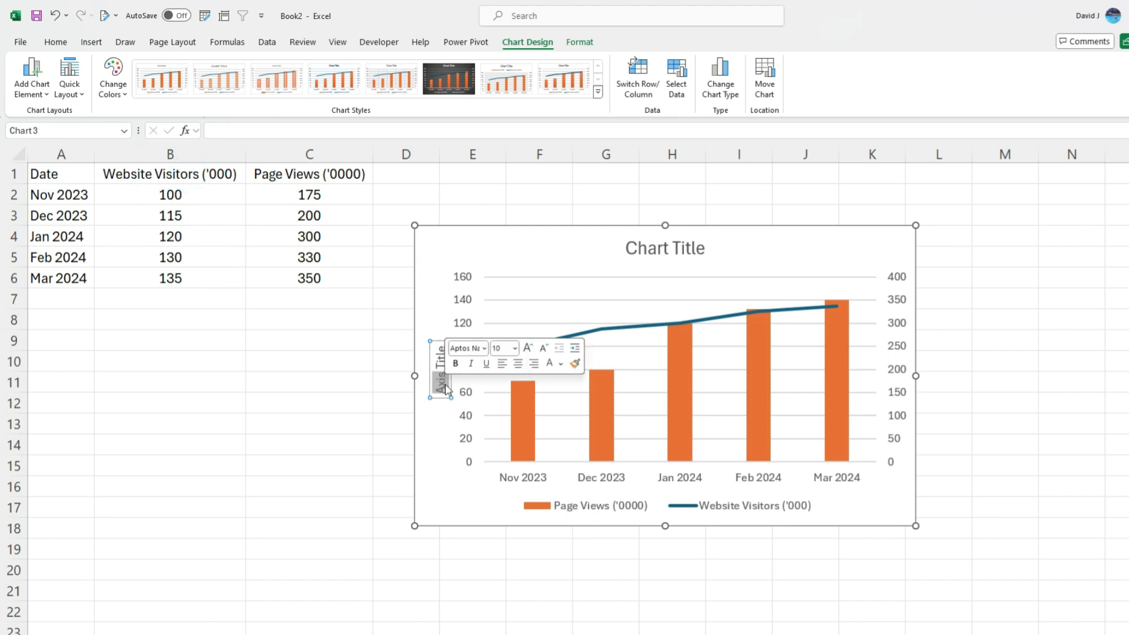
{"action": "type", "text": "WE"}
{"action": "key", "text": "BackSpace"}
{"action": "type", "text": "ebsi"}
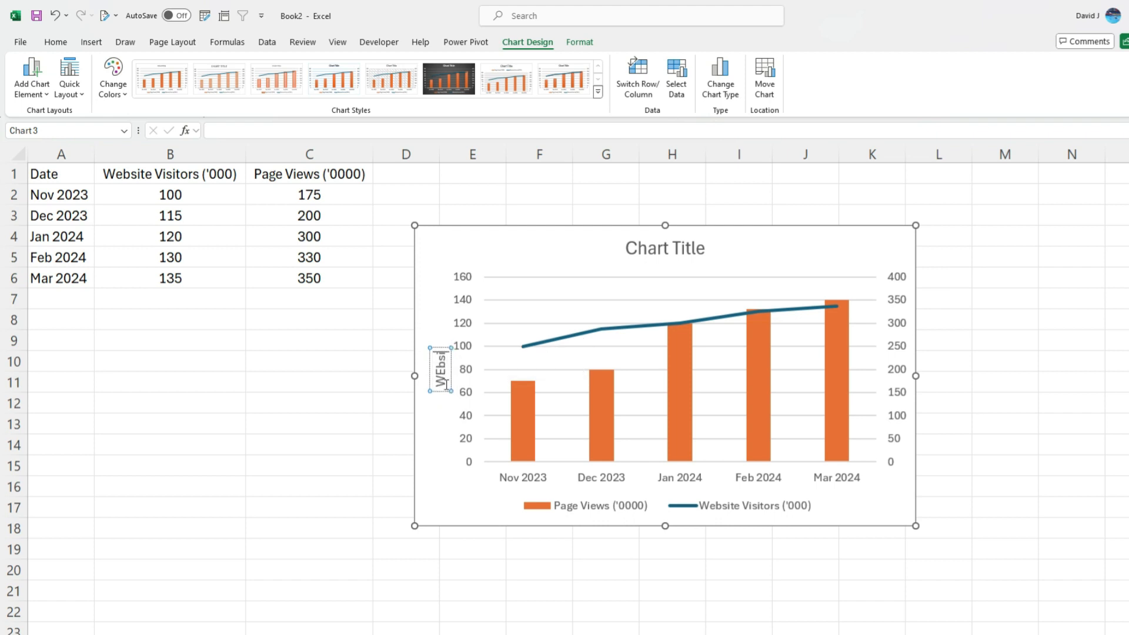
{"action": "type", "text": "te Visitors"}
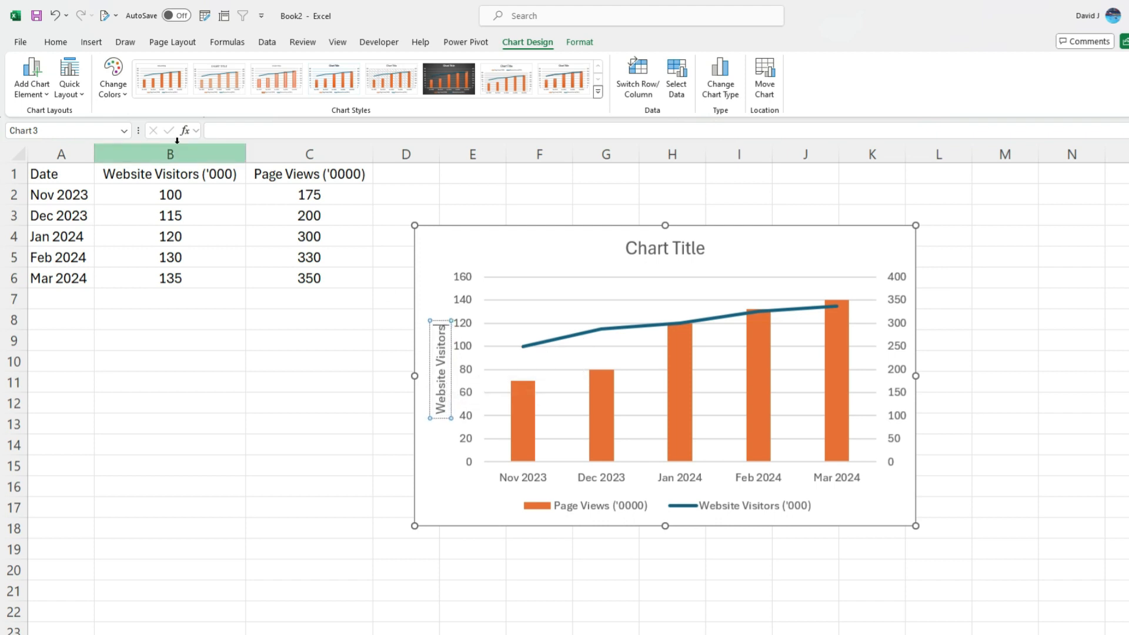
Add a secondary vertical axis title to the chart reading "Page Views".
{"action": "left_click", "coordinate": [32, 75]}
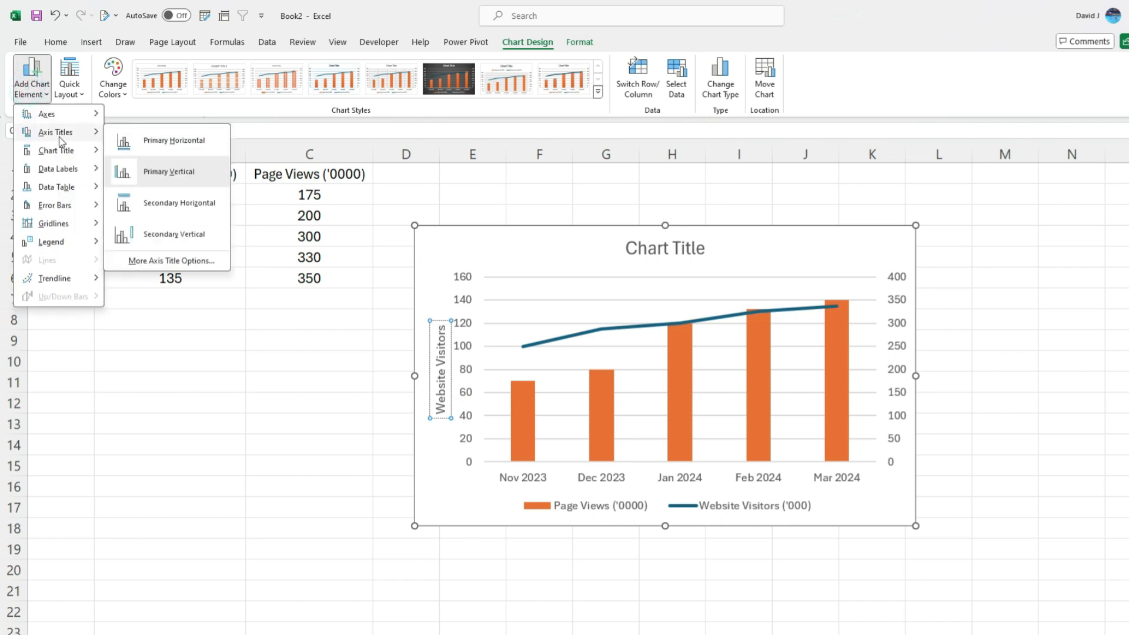
{"action": "left_click", "coordinate": [188, 234]}
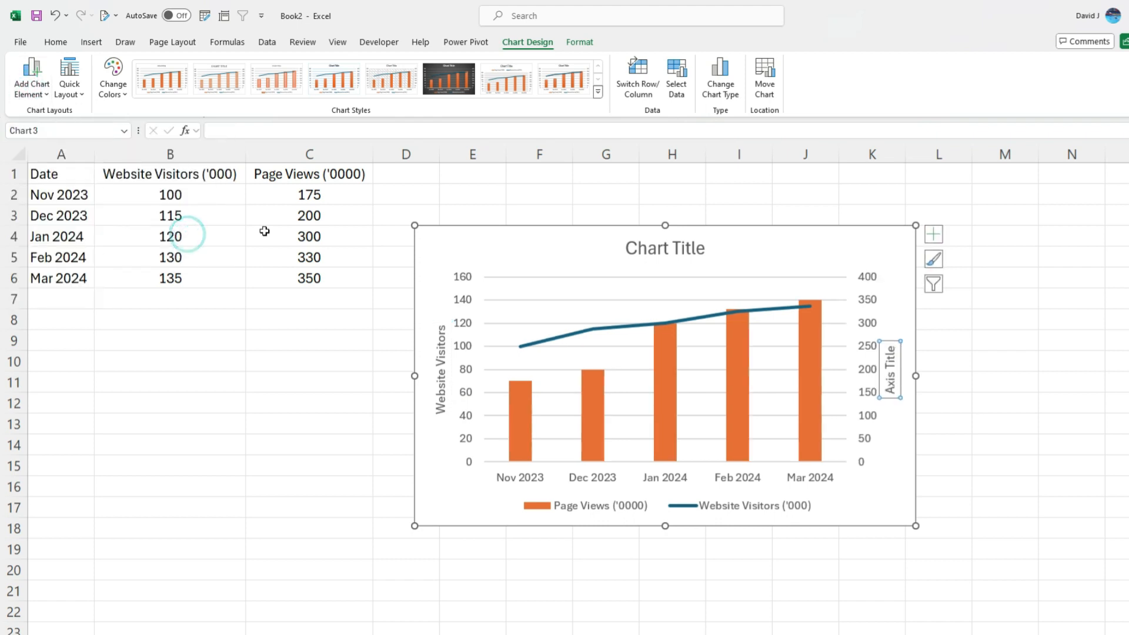
{"action": "triple_click", "coordinate": [890, 369]}
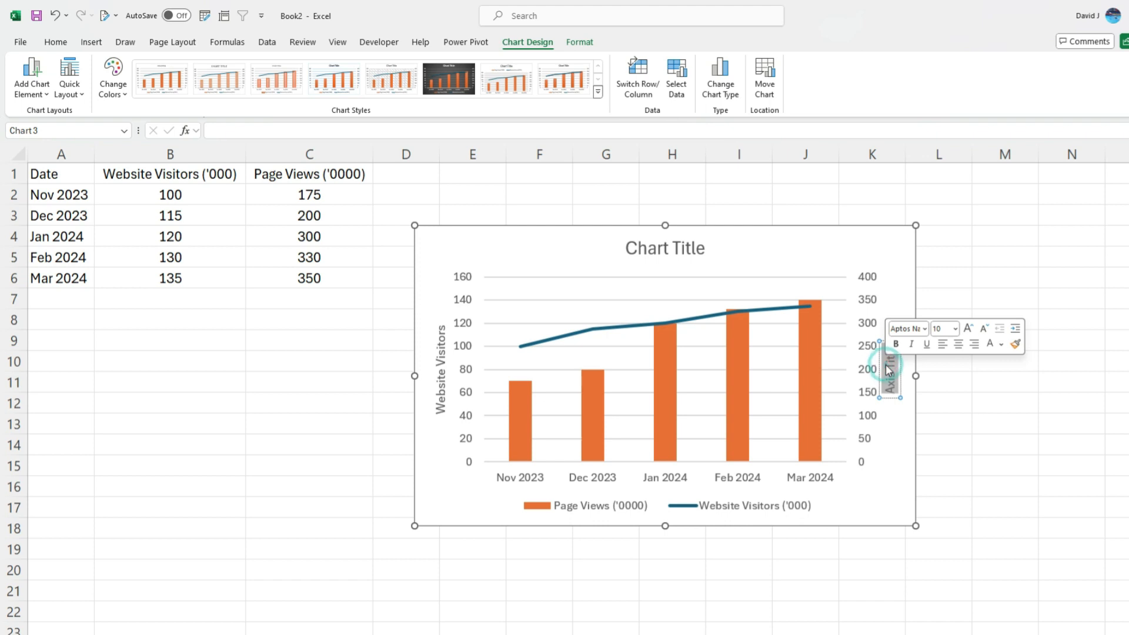
{"action": "type", "text": "Page Views"}
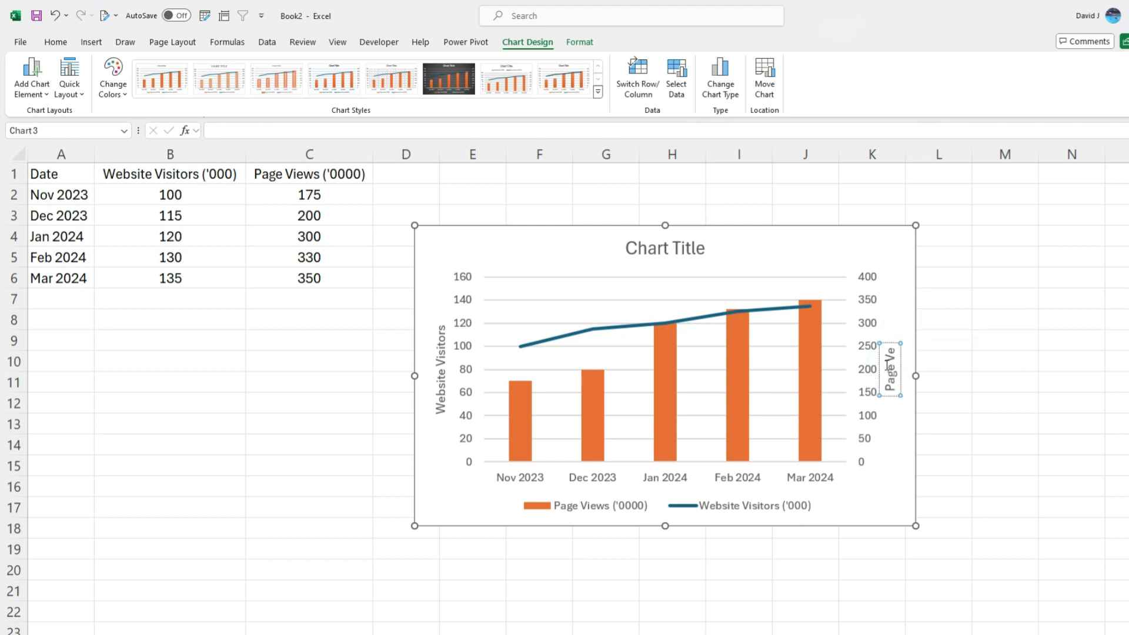
{"action": "left_click", "coordinate": [913, 454]}
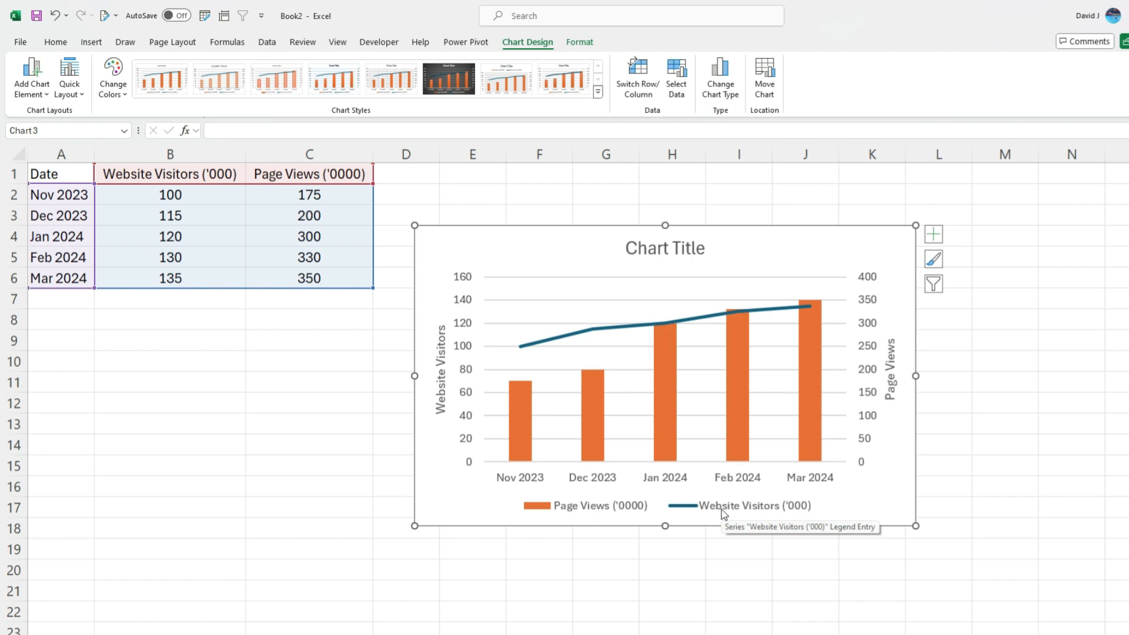
Try showing the horizontal date axis categories in reverse order, and restore the original order.
{"action": "left_click", "coordinate": [749, 474]}
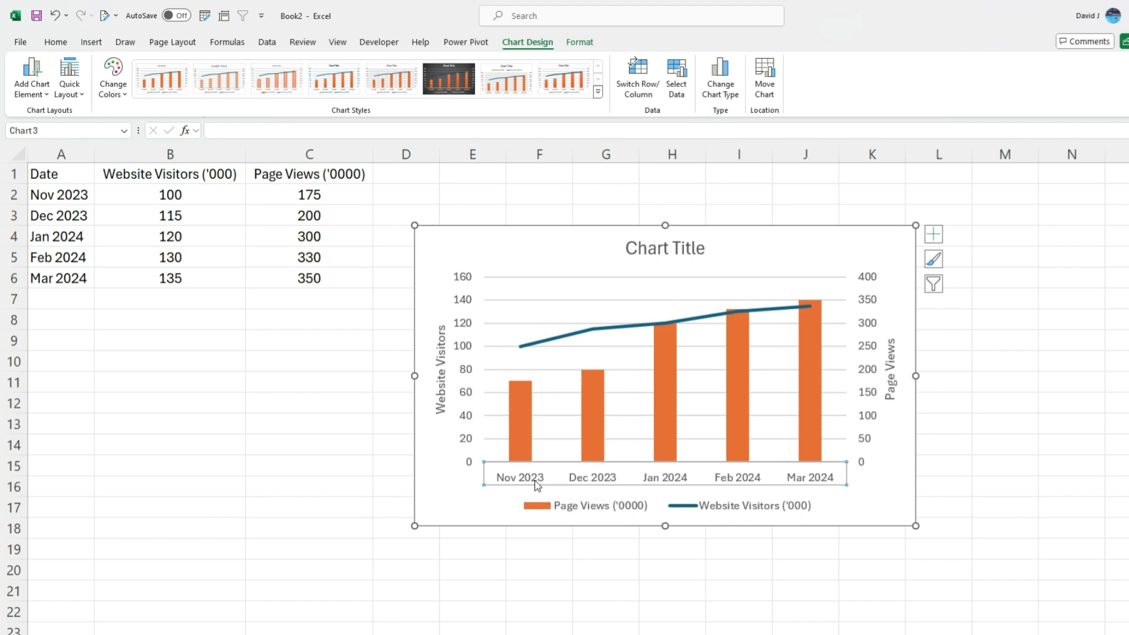
{"action": "right_click", "coordinate": [797, 481]}
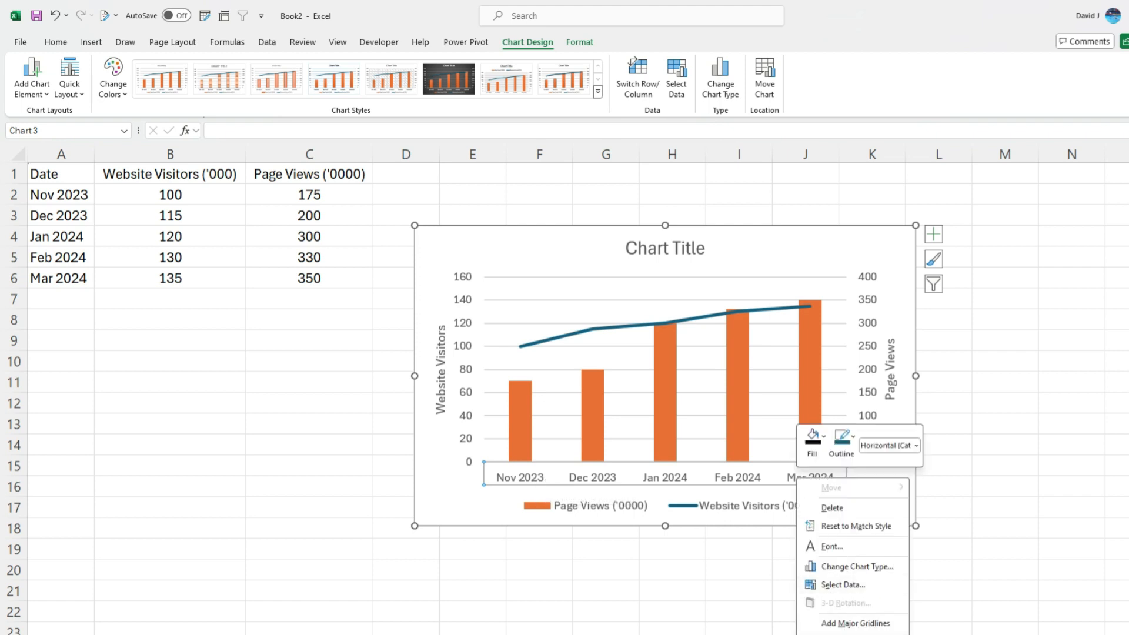
{"action": "left_click", "coordinate": [856, 634]}
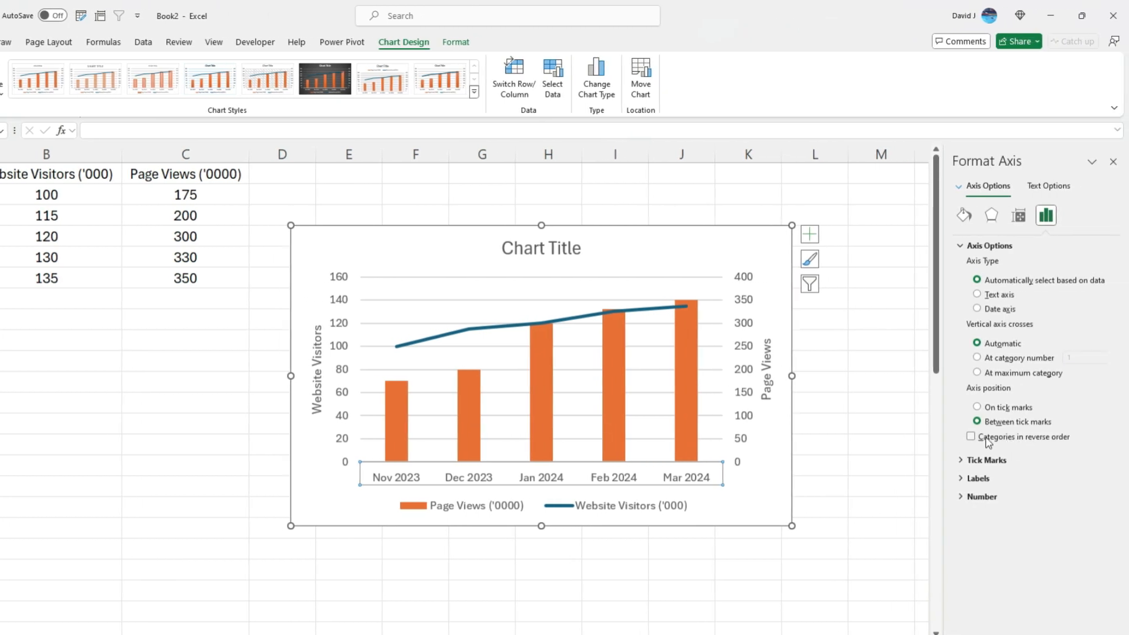
{"action": "left_click", "coordinate": [979, 439]}
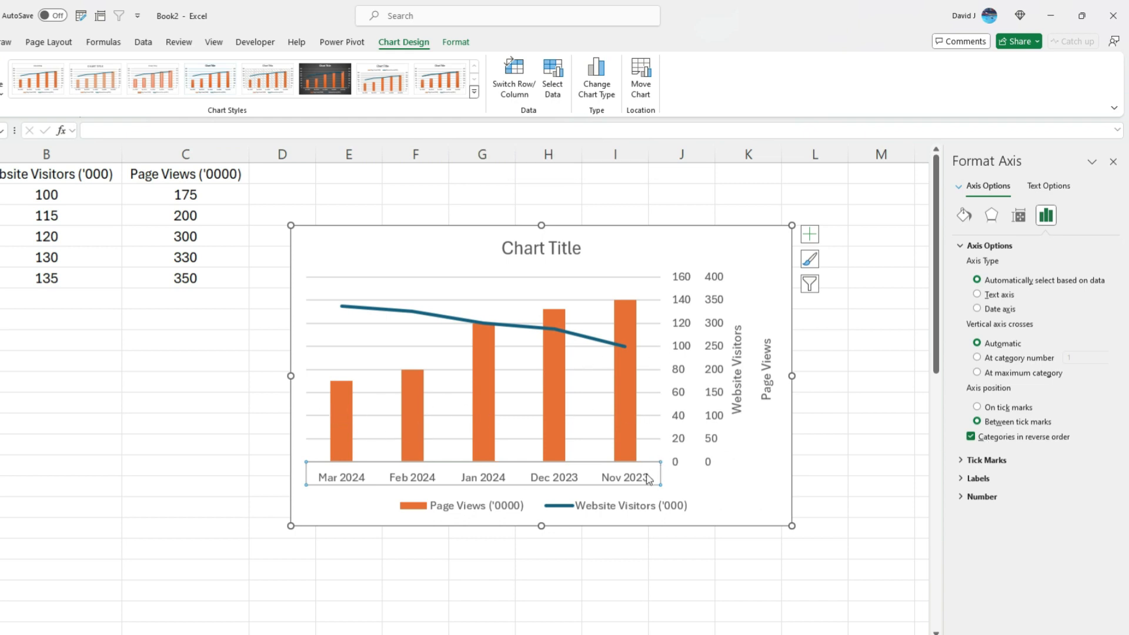
{"action": "left_click", "coordinate": [1007, 441]}
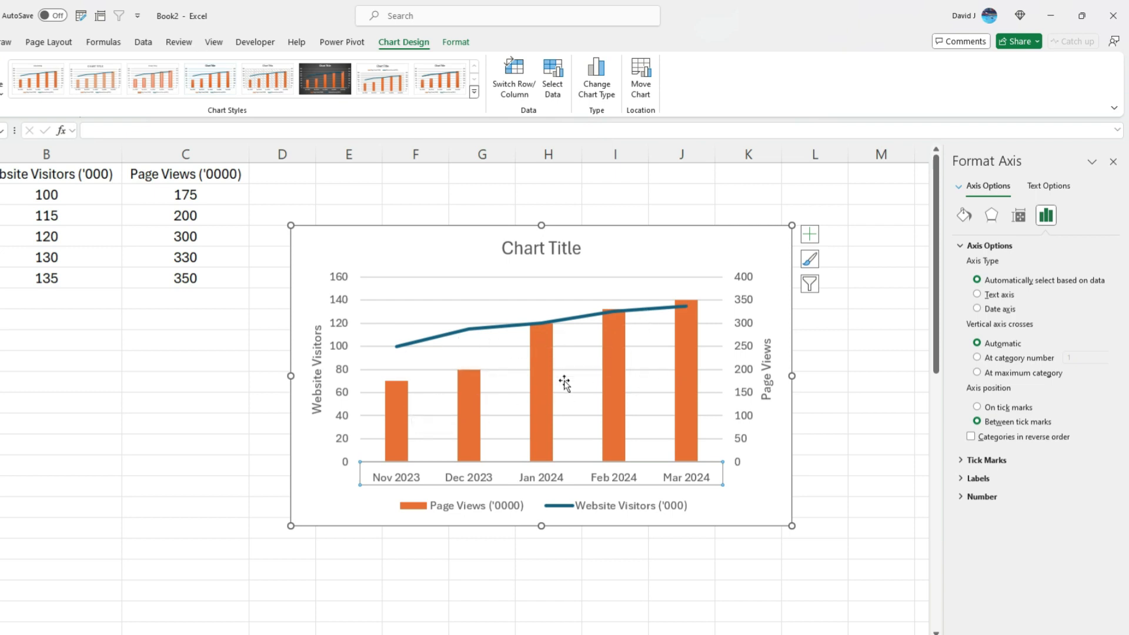
{"action": "left_click", "coordinate": [1016, 443]}
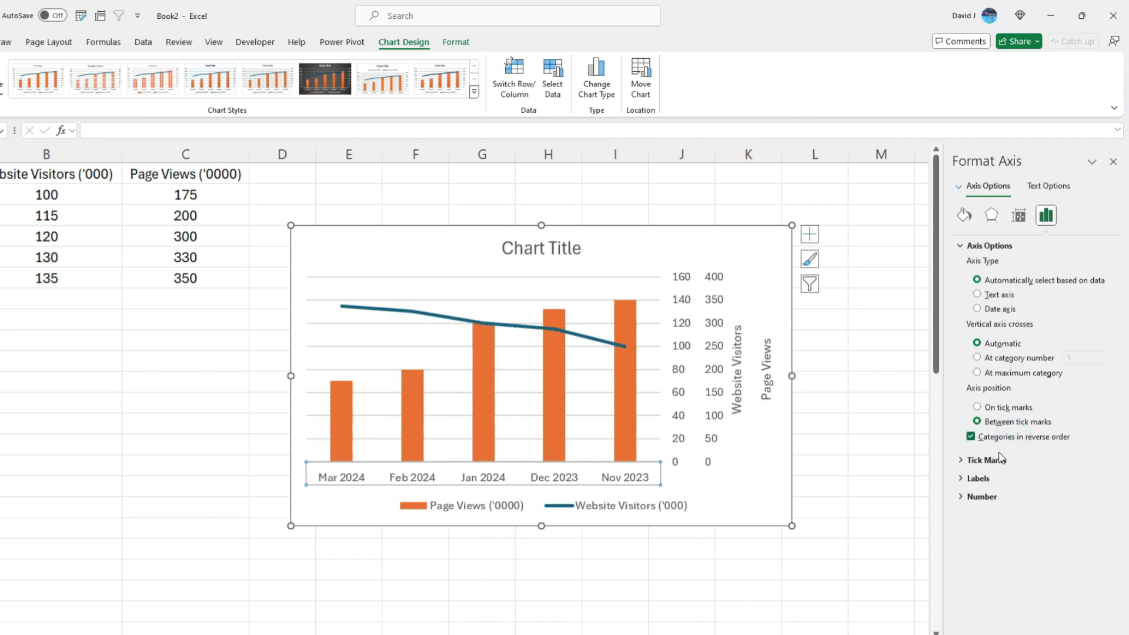
{"action": "left_click", "coordinate": [1019, 439]}
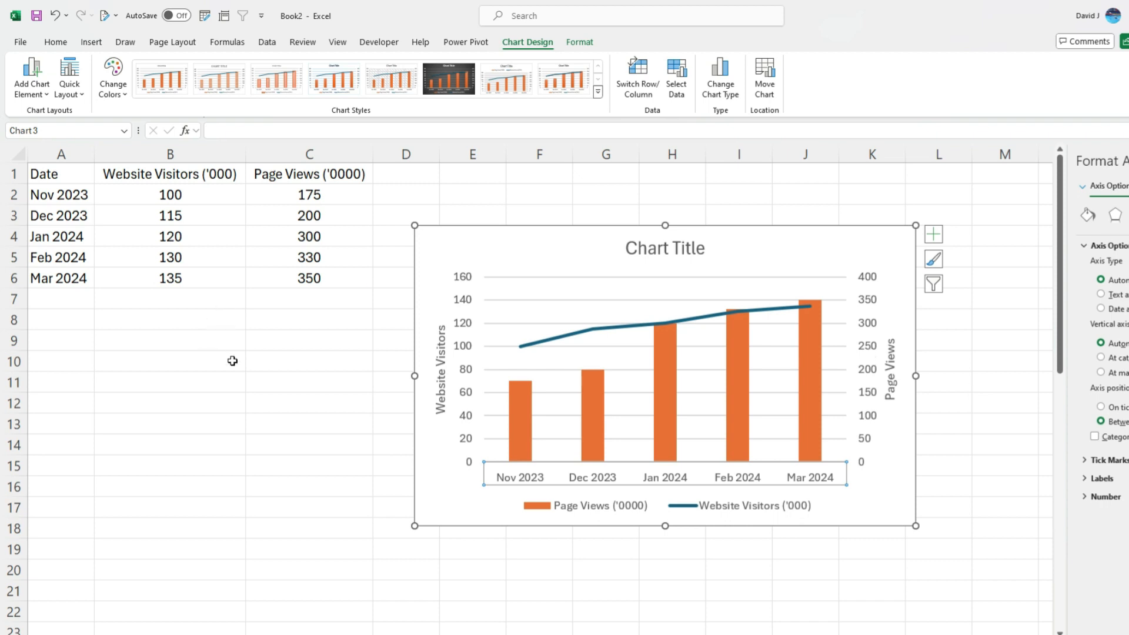
Set up a Combo chart from the Revenue and Growth Rate table A38:C42, with Growth Rate on the secondary axis.
{"action": "scroll", "coordinate": [235, 362], "scroll_direction": "down", "scroll_amount": 5}
{"action": "scroll", "coordinate": [237, 371], "scroll_direction": "down", "scroll_amount": 6}
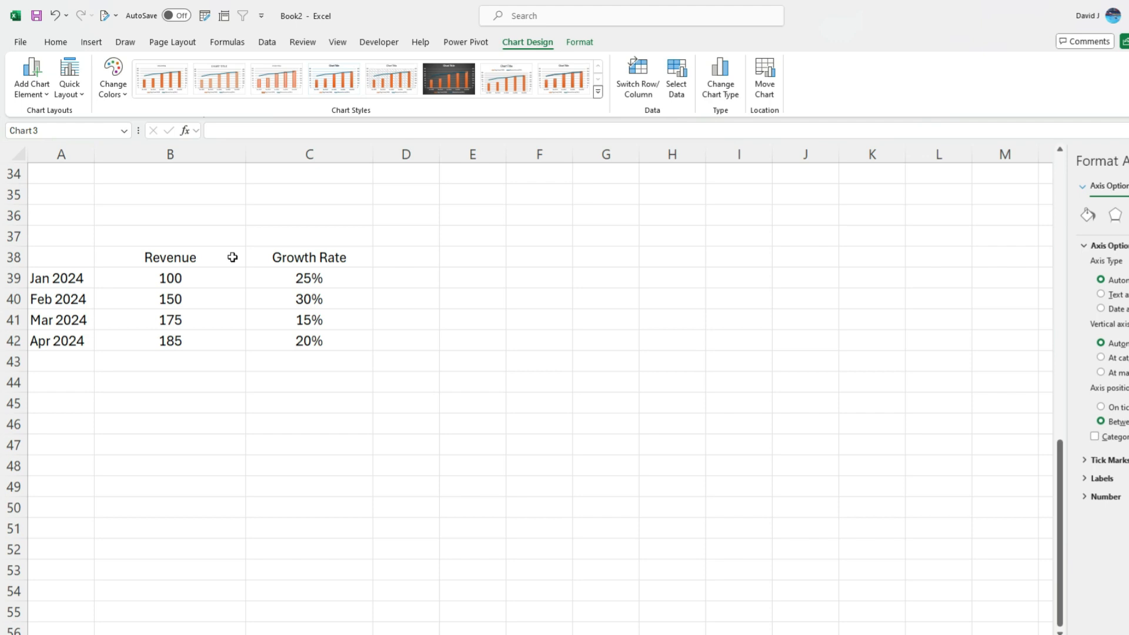
{"action": "left_click_drag", "start_coordinate": [78, 257], "coordinate": [284, 335]}
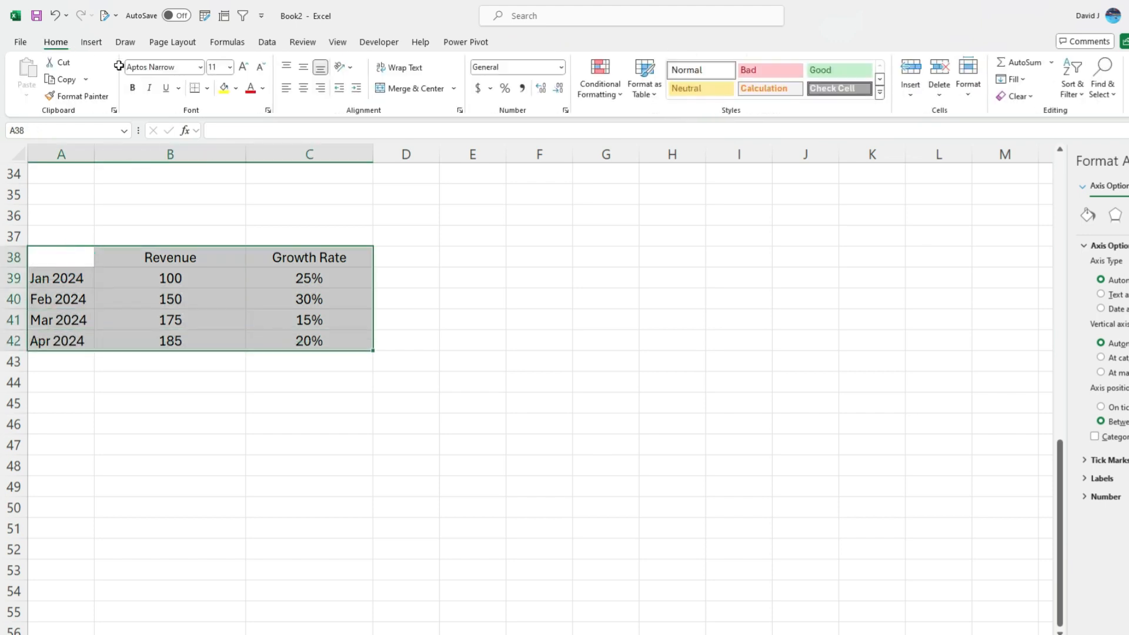
{"action": "left_click", "coordinate": [91, 42]}
{"action": "left_click", "coordinate": [601, 110]}
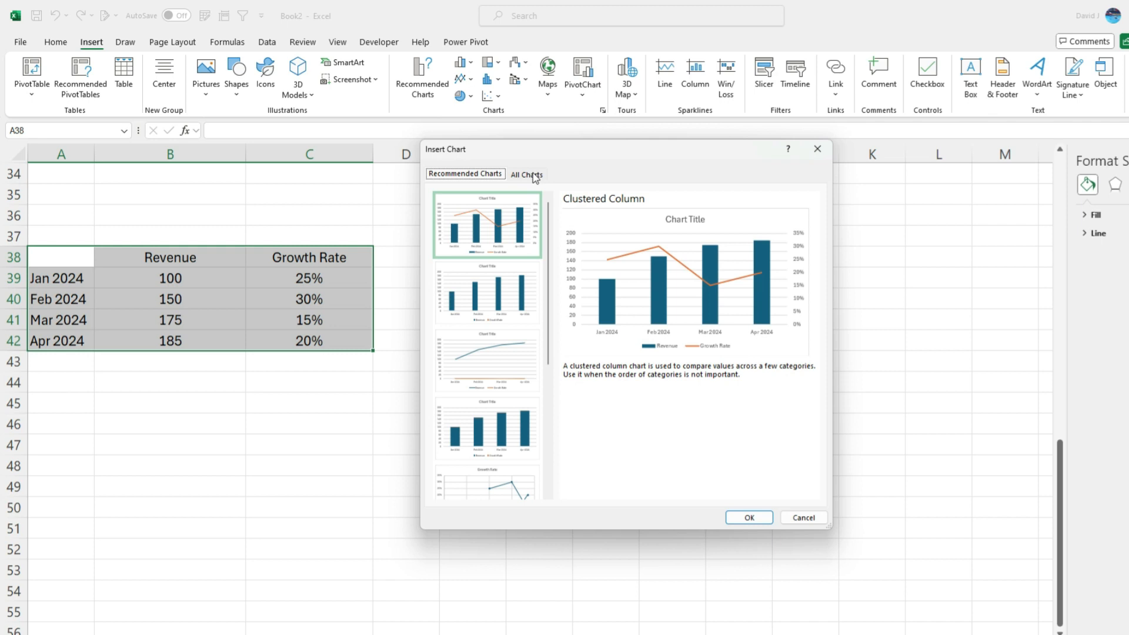
{"action": "left_click", "coordinate": [533, 174]}
{"action": "left_click", "coordinate": [480, 482]}
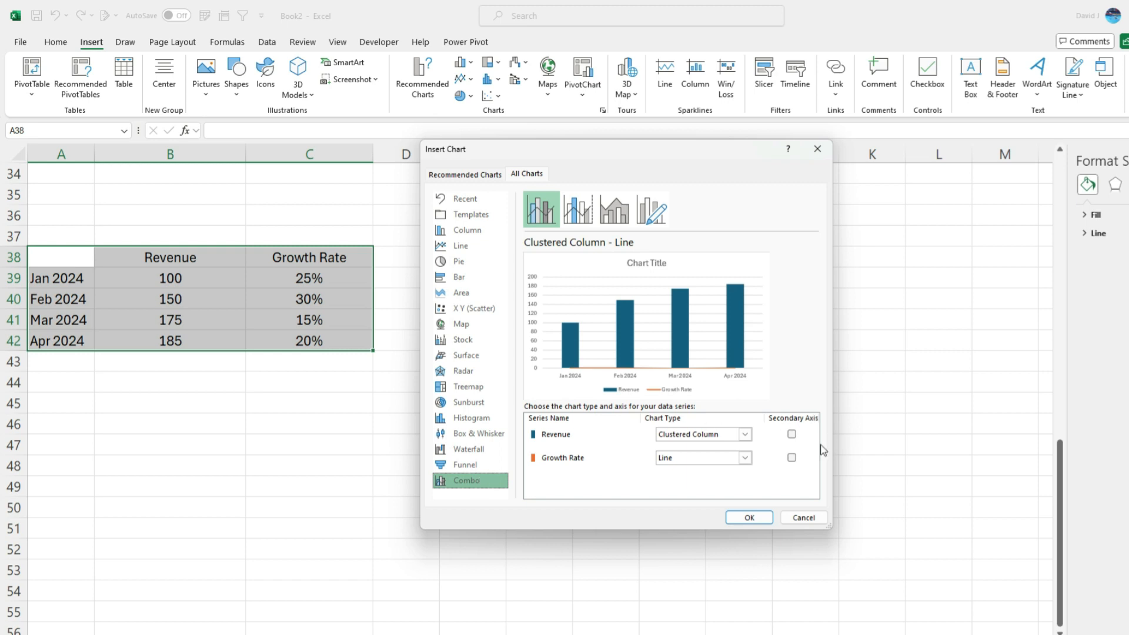
{"action": "left_click", "coordinate": [793, 459]}
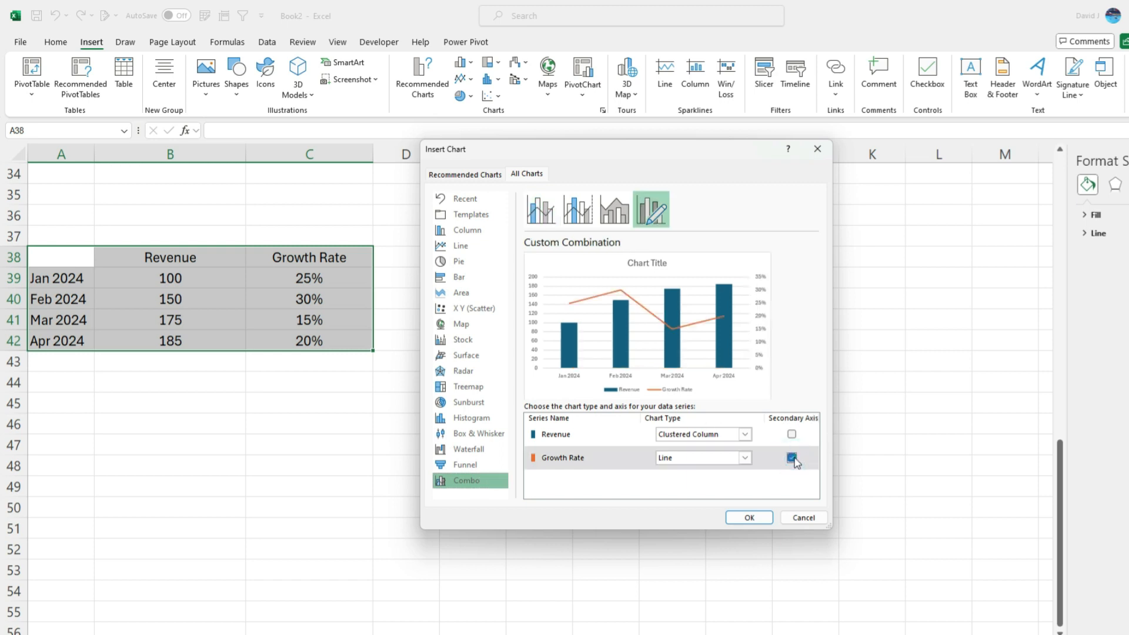
Change the Growth Rate series to Scatter, insert the combo chart, and shift it slightly right, away from the revenue table.
{"action": "left_click", "coordinate": [742, 461]}
{"action": "scroll", "coordinate": [744, 379], "scroll_direction": "down", "scroll_amount": 5}
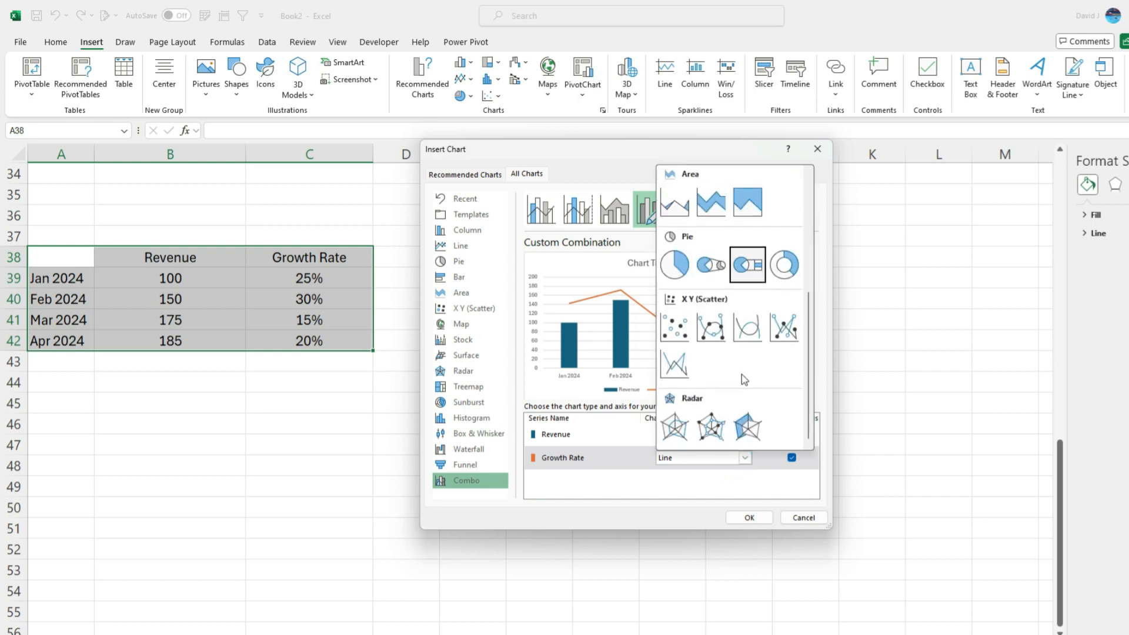
{"action": "left_click", "coordinate": [676, 329]}
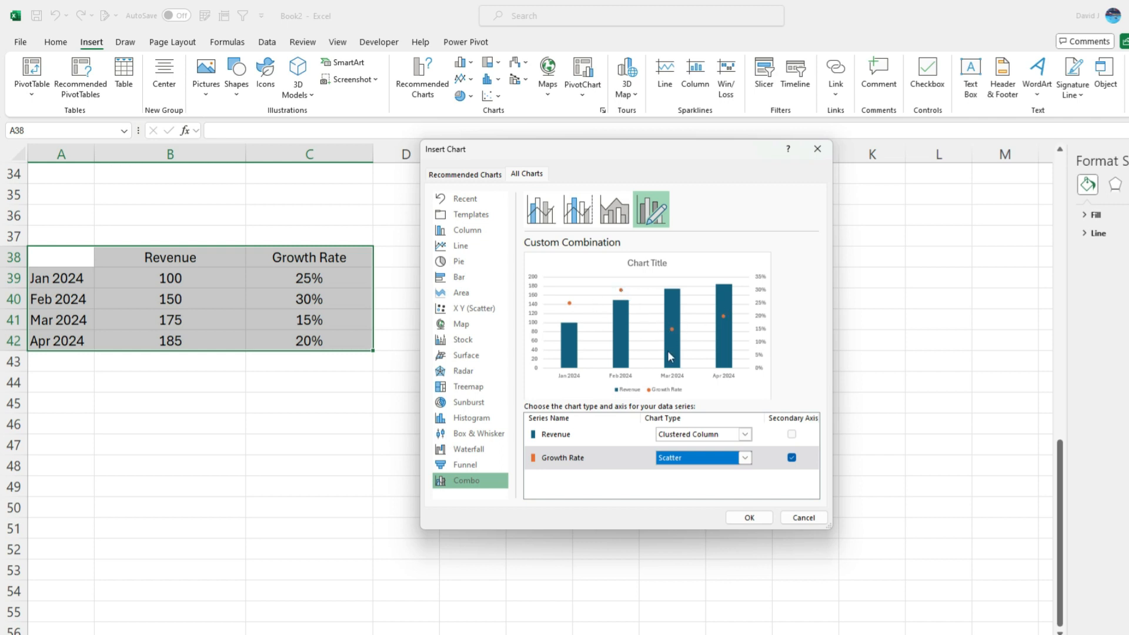
{"action": "left_click", "coordinate": [753, 519]}
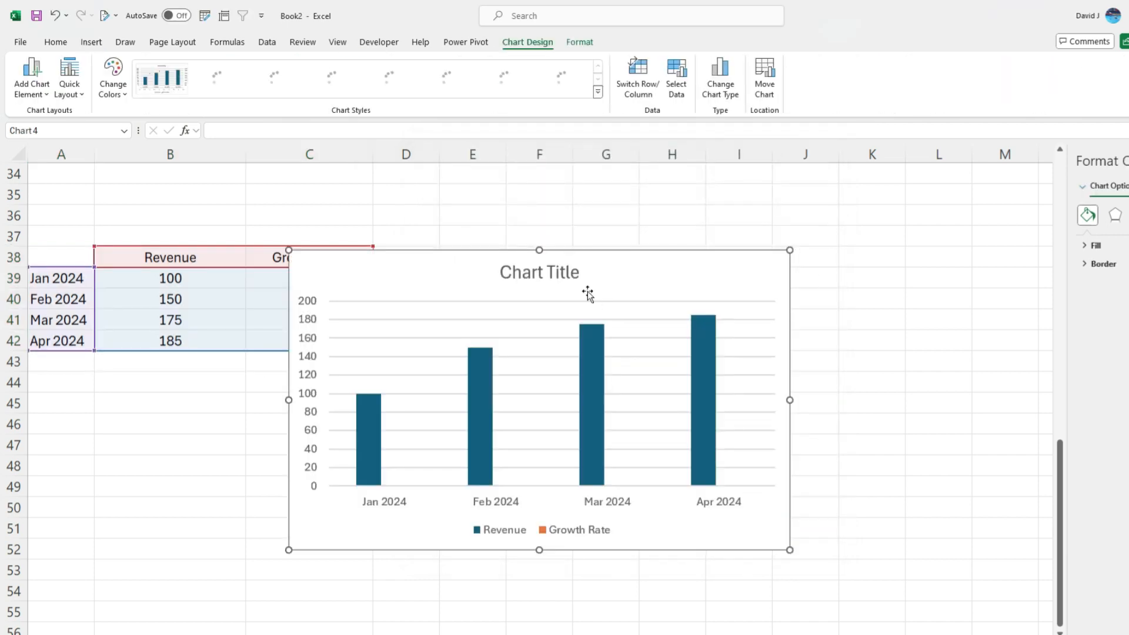
{"action": "left_click_drag", "start_coordinate": [460, 268], "coordinate": [511, 262]}
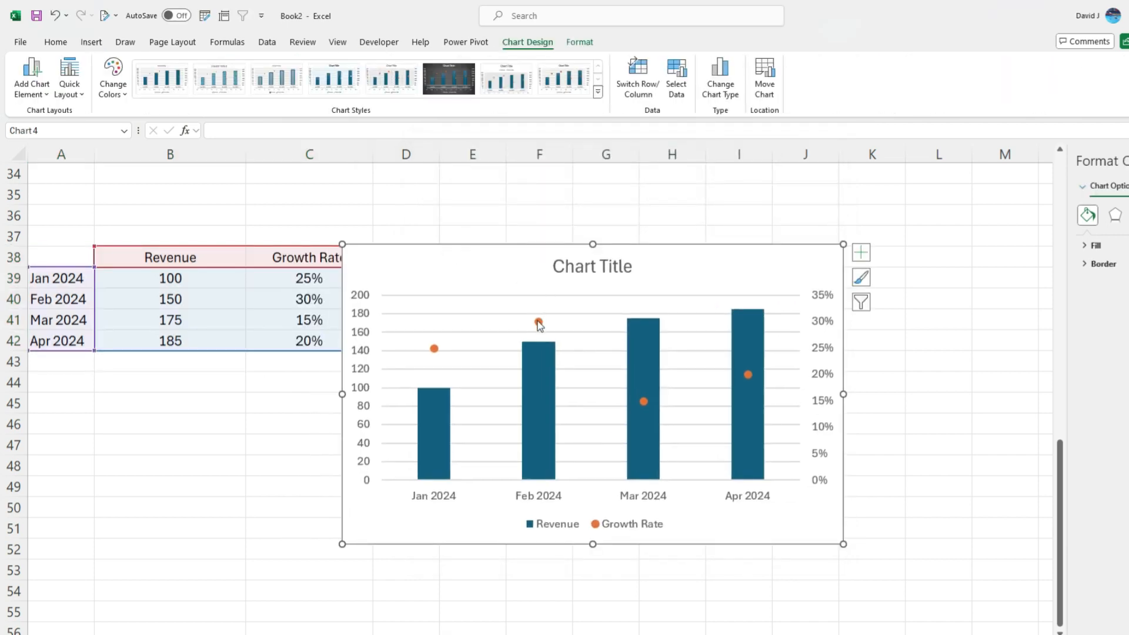
Add data labels to the Growth Rate scatter points and set the label position to Above.
{"action": "right_click", "coordinate": [538, 322]}
{"action": "left_click", "coordinate": [610, 427]}
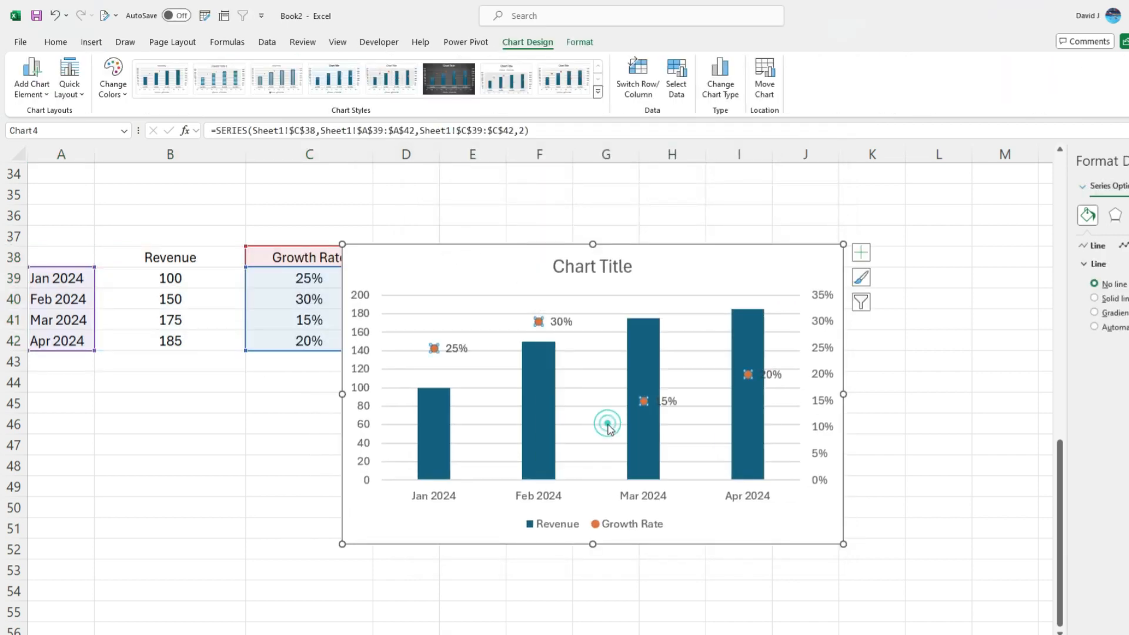
{"action": "right_click", "coordinate": [665, 401]}
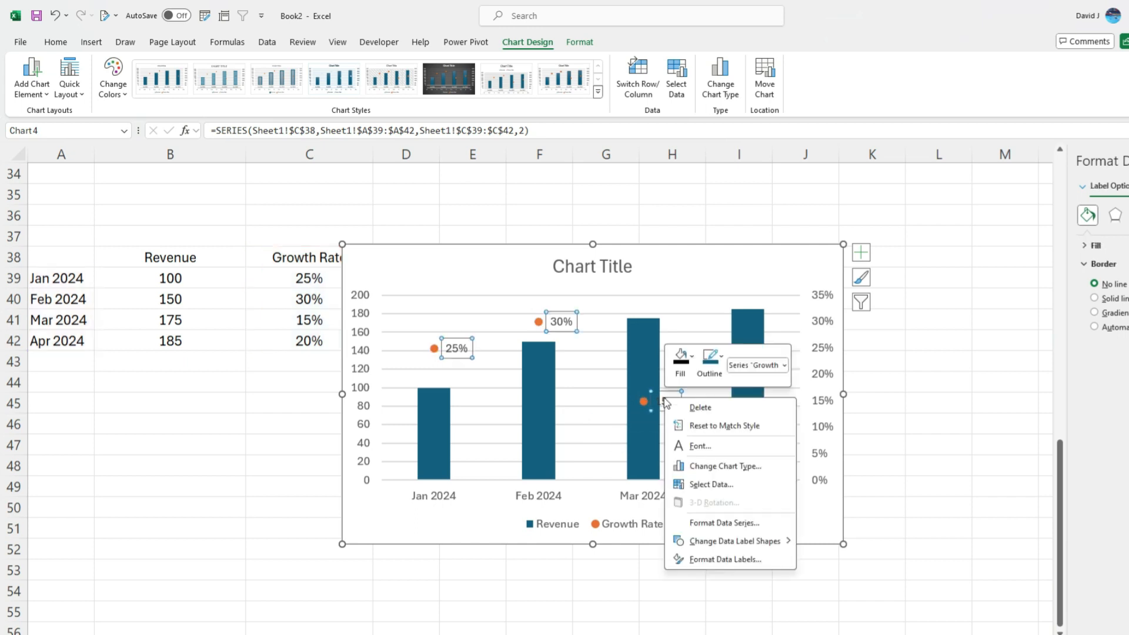
{"action": "left_click", "coordinate": [727, 554]}
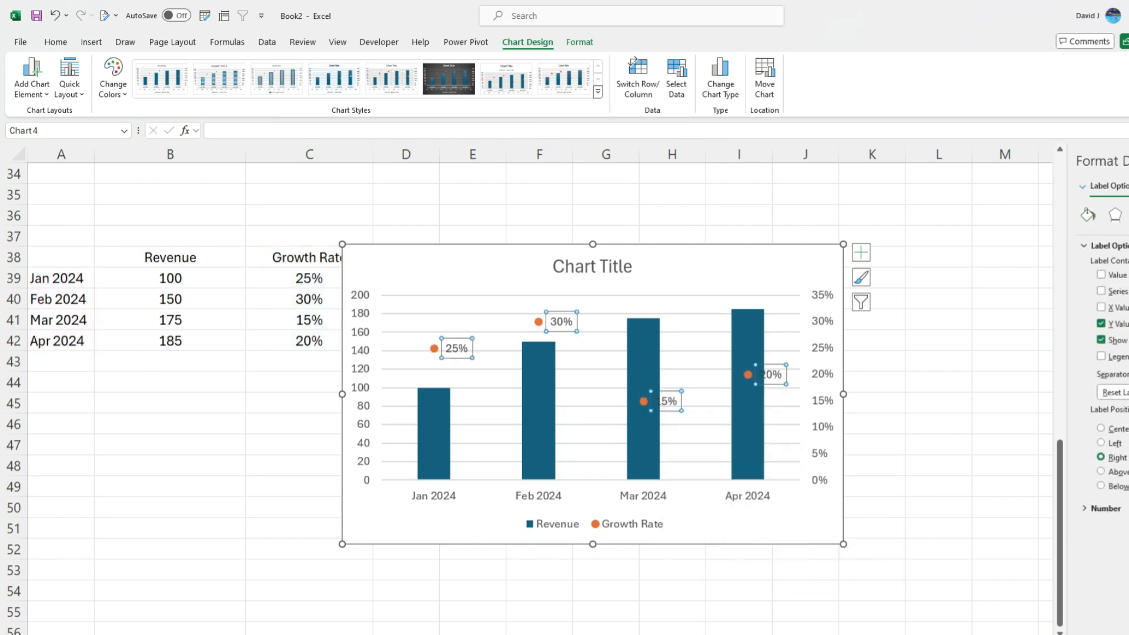
{"action": "left_click", "coordinate": [1101, 472]}
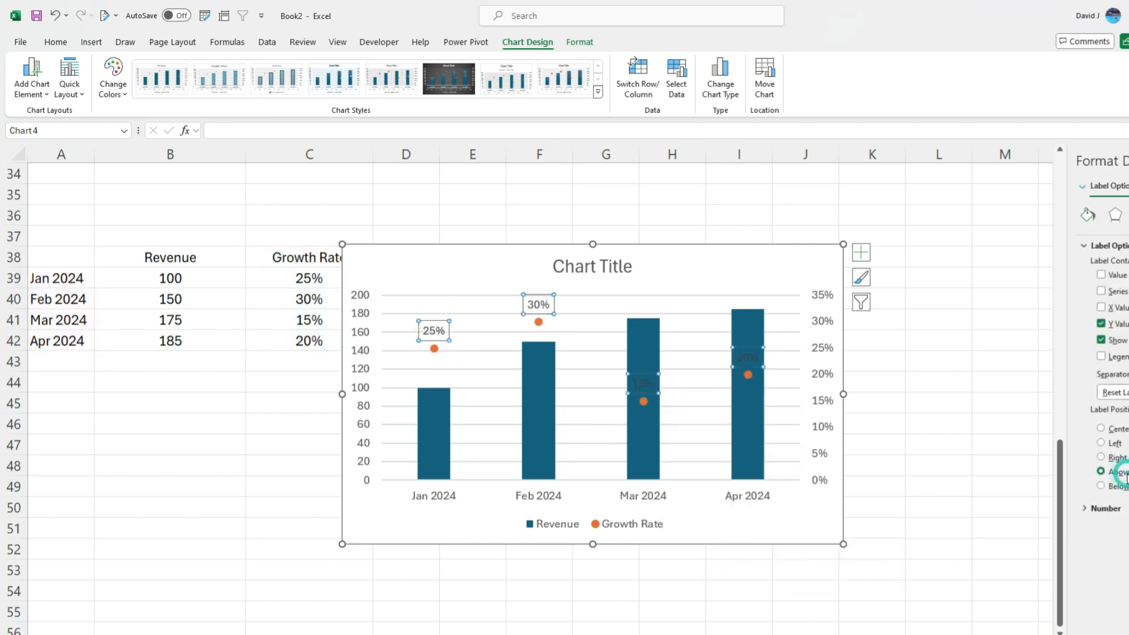
Change the shape of the Growth Rate data labels to a rounded rectangle and deselect the chart.
{"action": "left_click", "coordinate": [55, 42]}
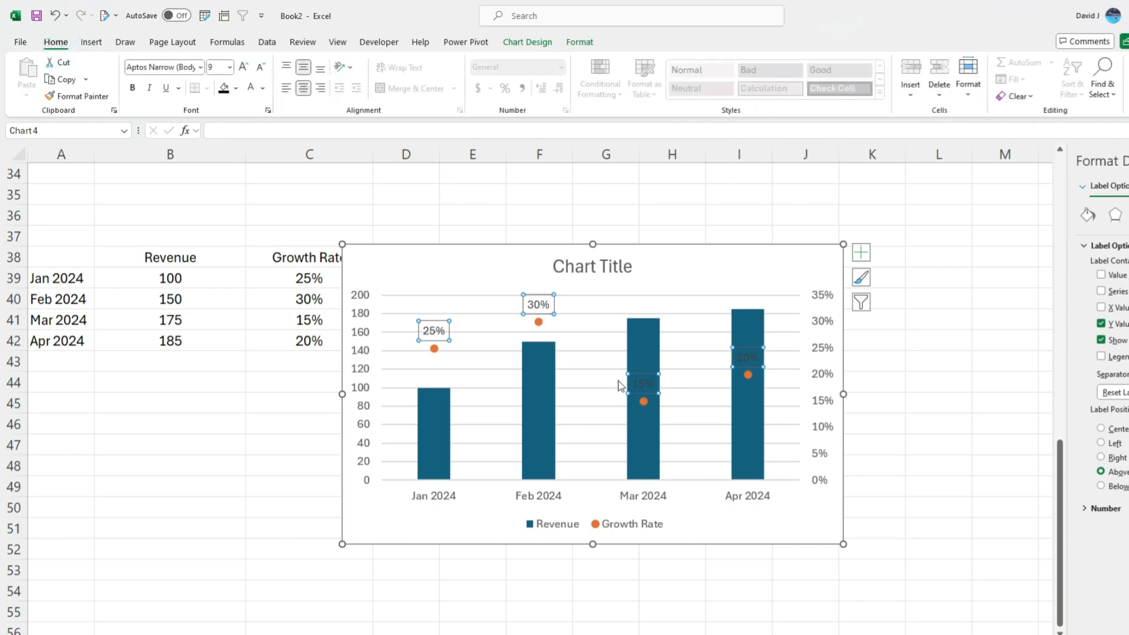
{"action": "right_click", "coordinate": [657, 398]}
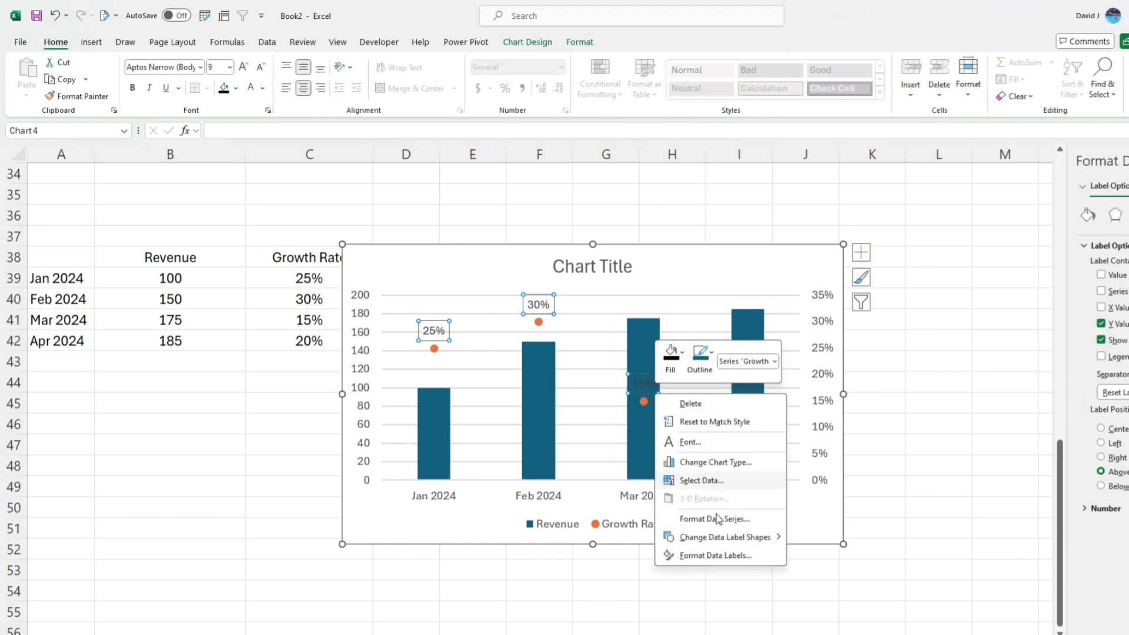
{"action": "mouse_move", "coordinate": [737, 537]}
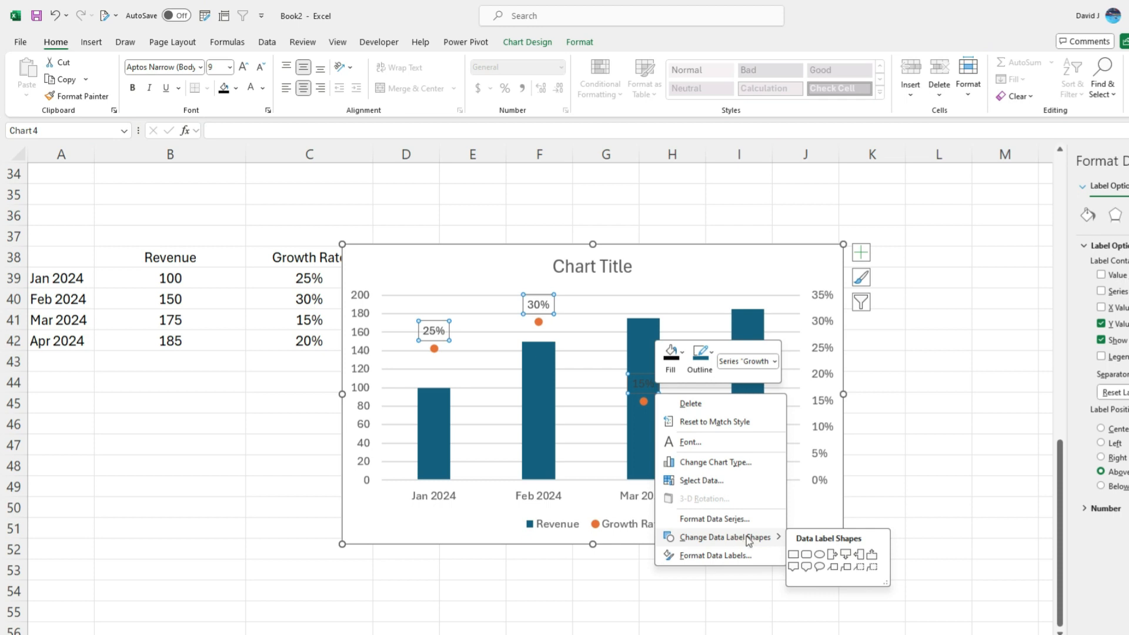
{"action": "left_click", "coordinate": [805, 553]}
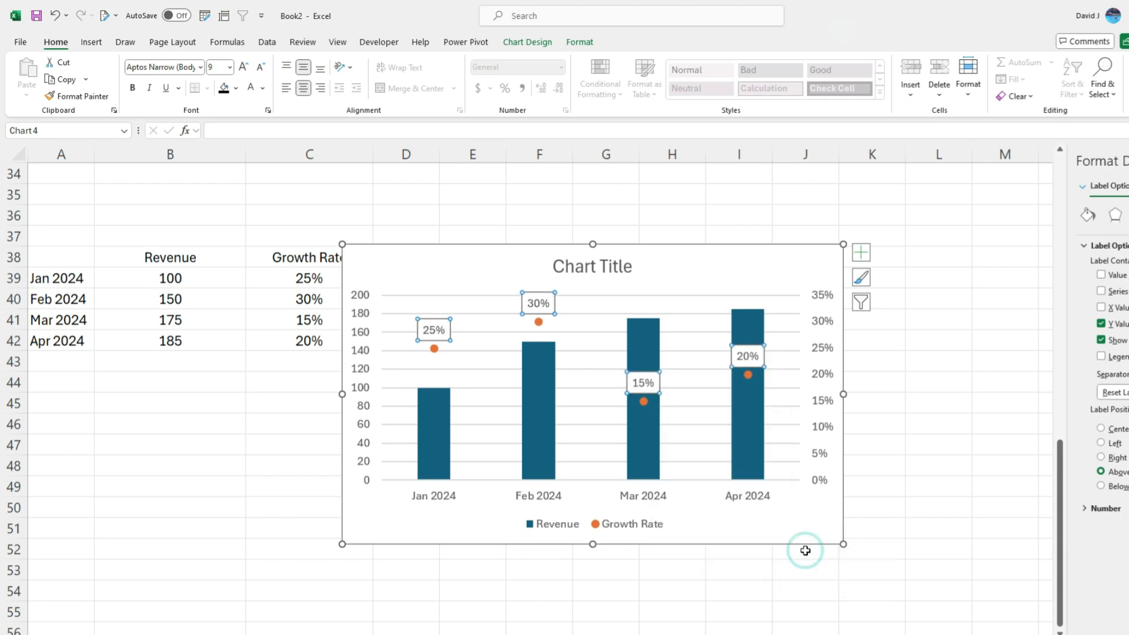
{"action": "left_click", "coordinate": [933, 461]}
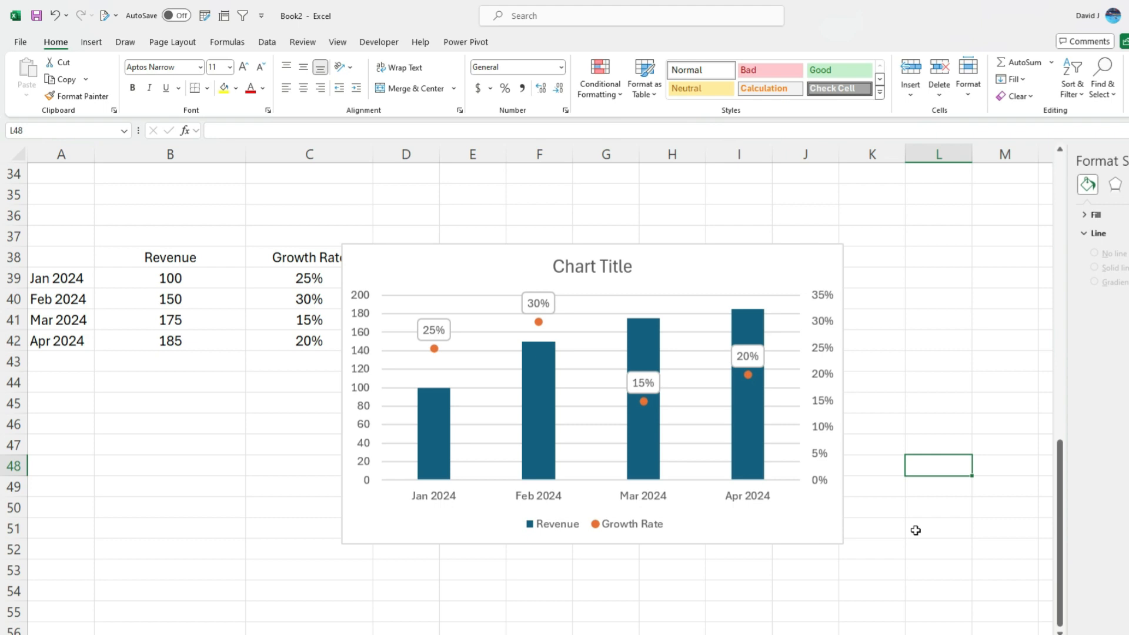
Try reversing the category order on the revenue chart's horizontal axis, and restore the original order.
{"action": "left_click", "coordinate": [648, 494]}
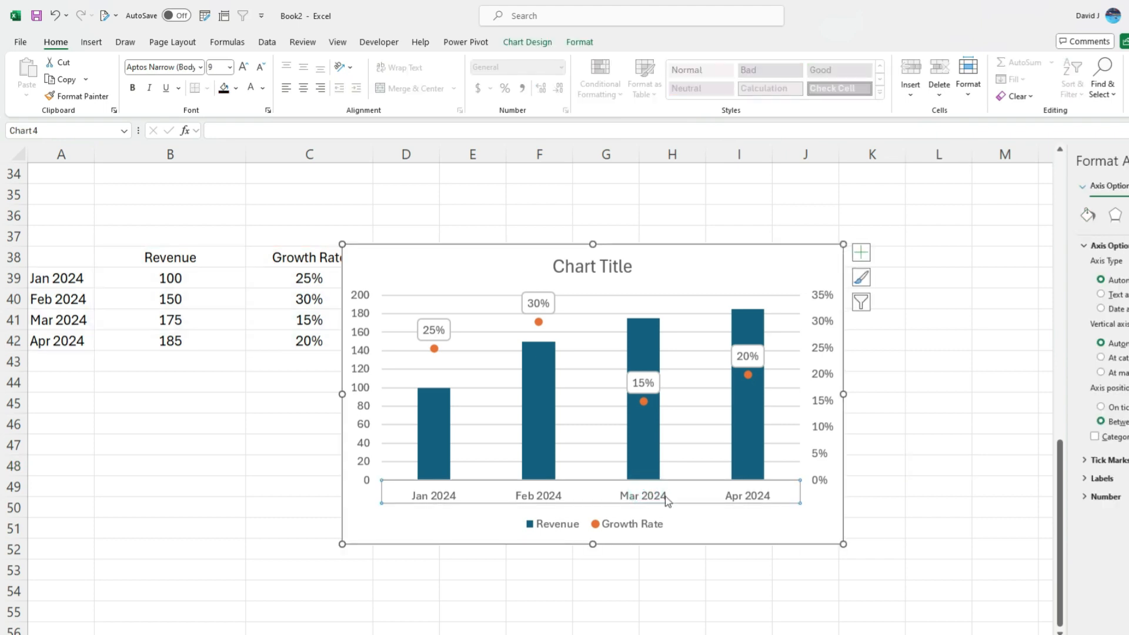
{"action": "left_click", "coordinate": [1095, 436]}
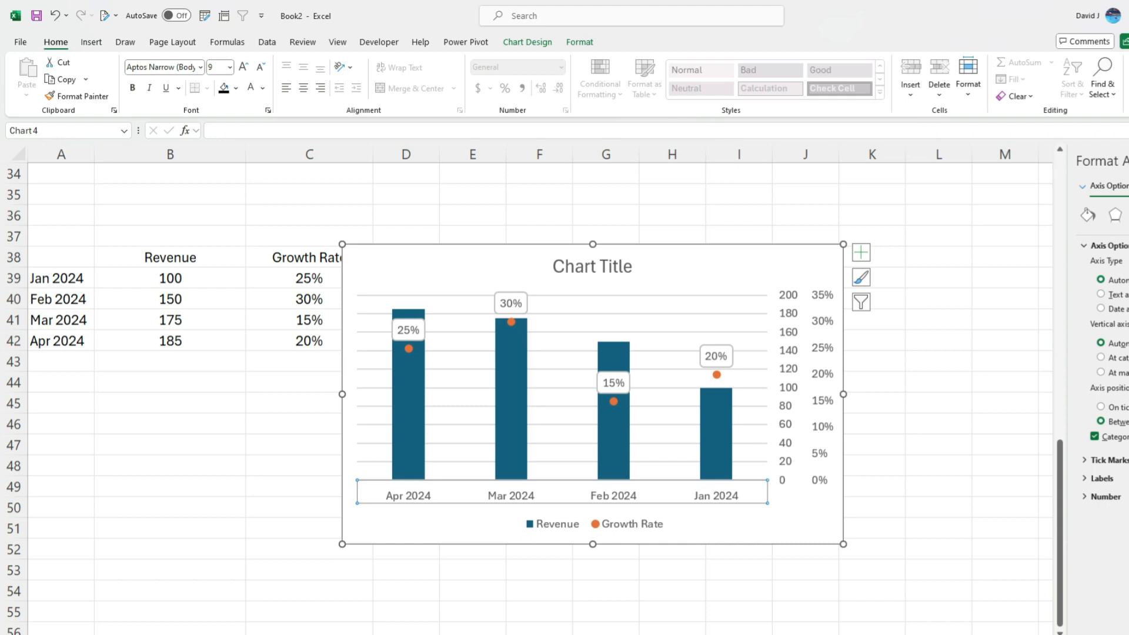
{"action": "left_click", "coordinate": [1095, 437]}
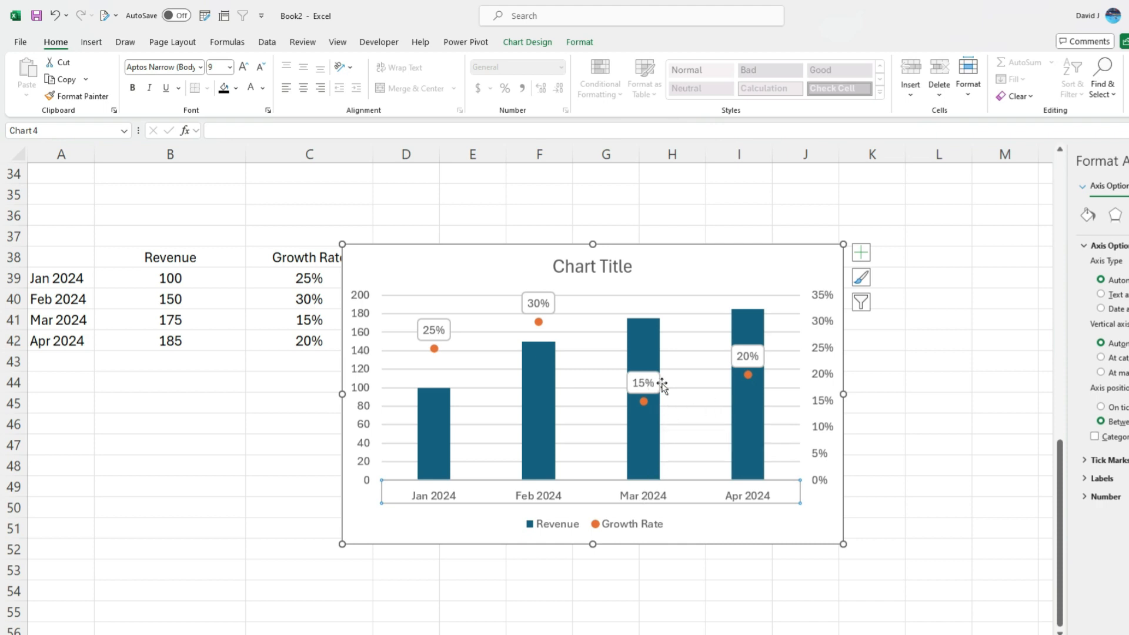
{"action": "left_click", "coordinate": [1094, 437]}
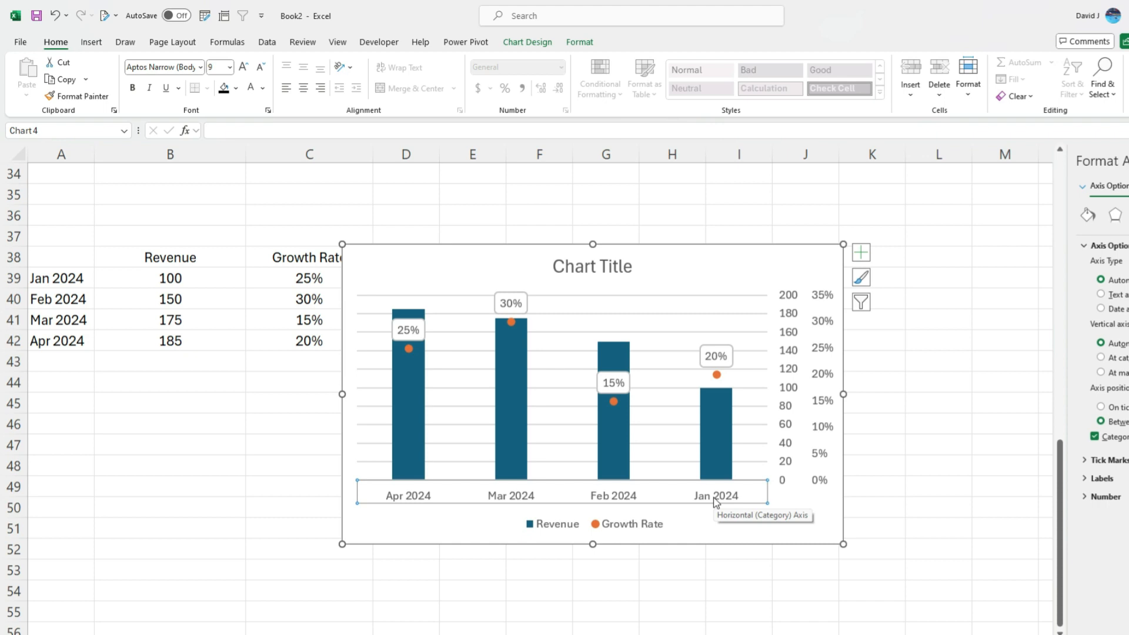
{"action": "left_click", "coordinate": [1113, 439]}
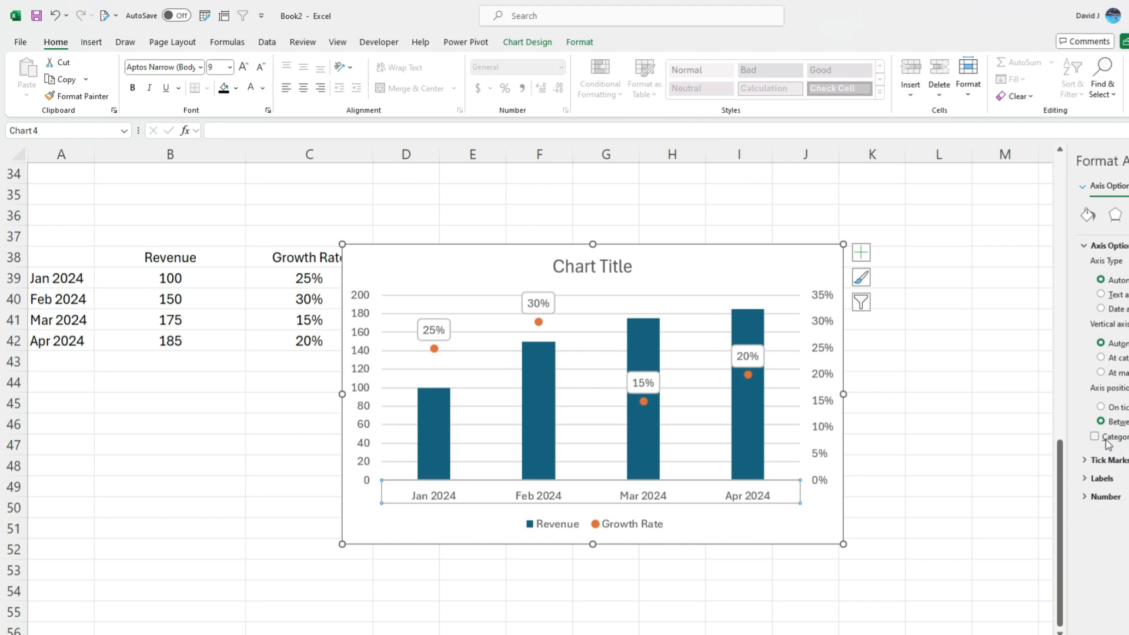